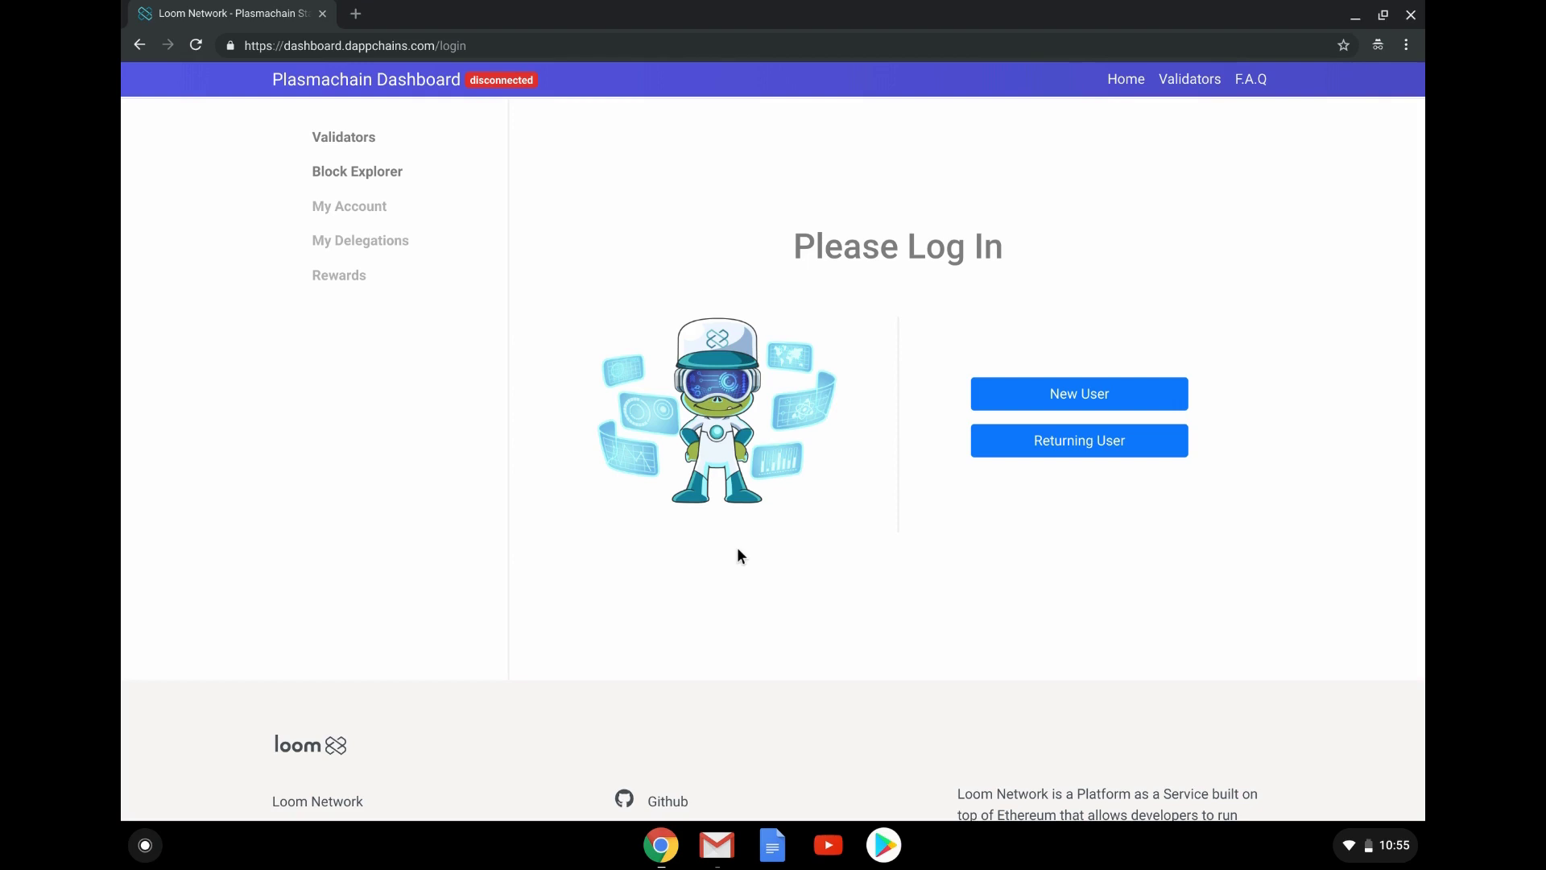
Go to the coingecko.com site
left_click(355, 13)
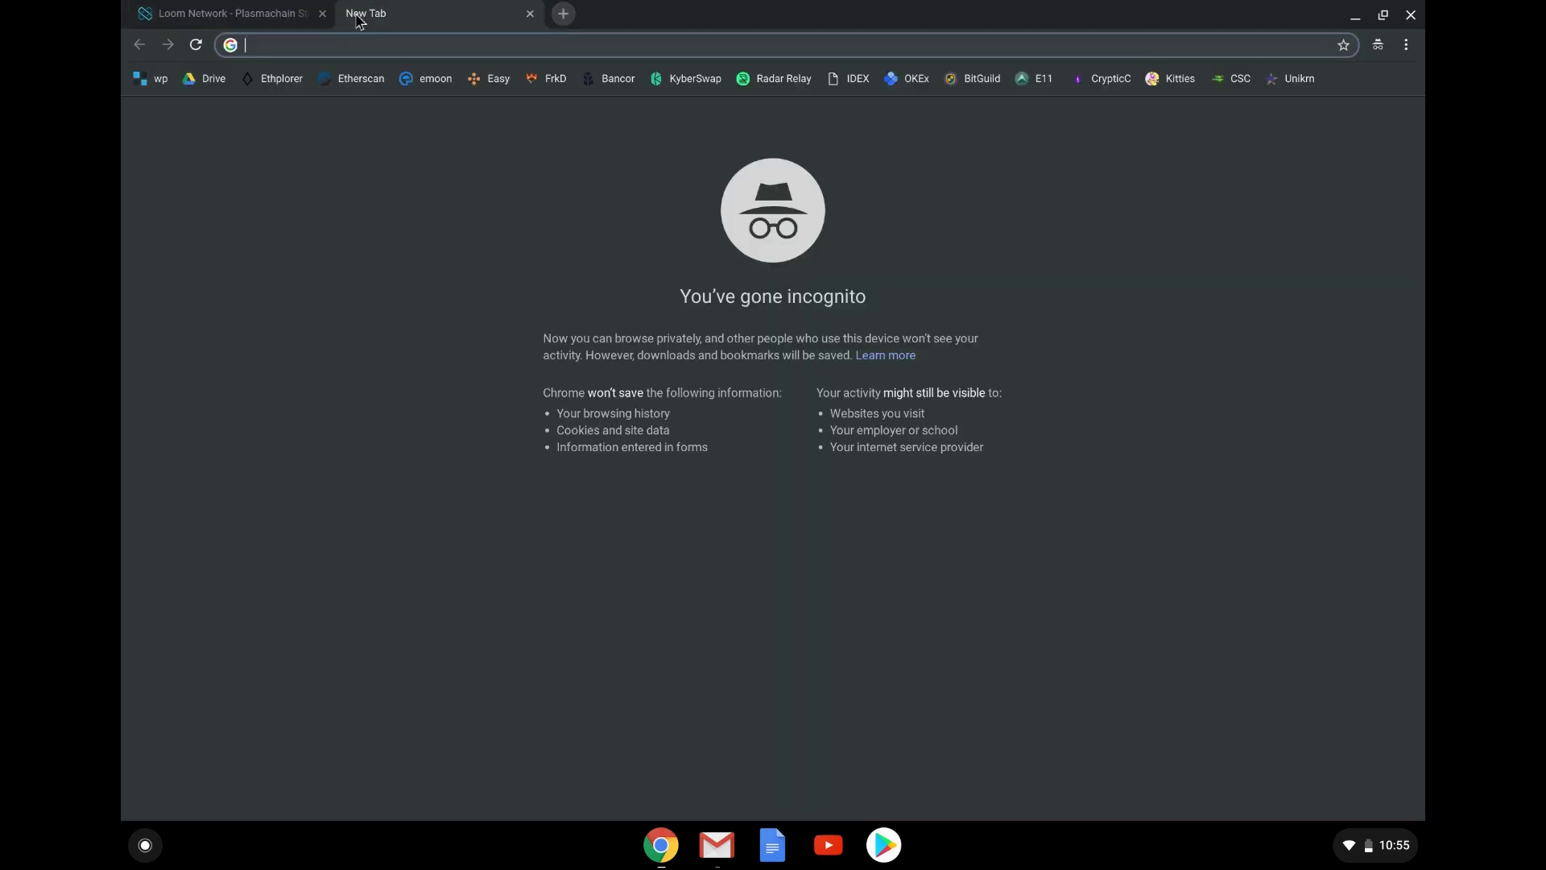
type("coingecko.com/en")
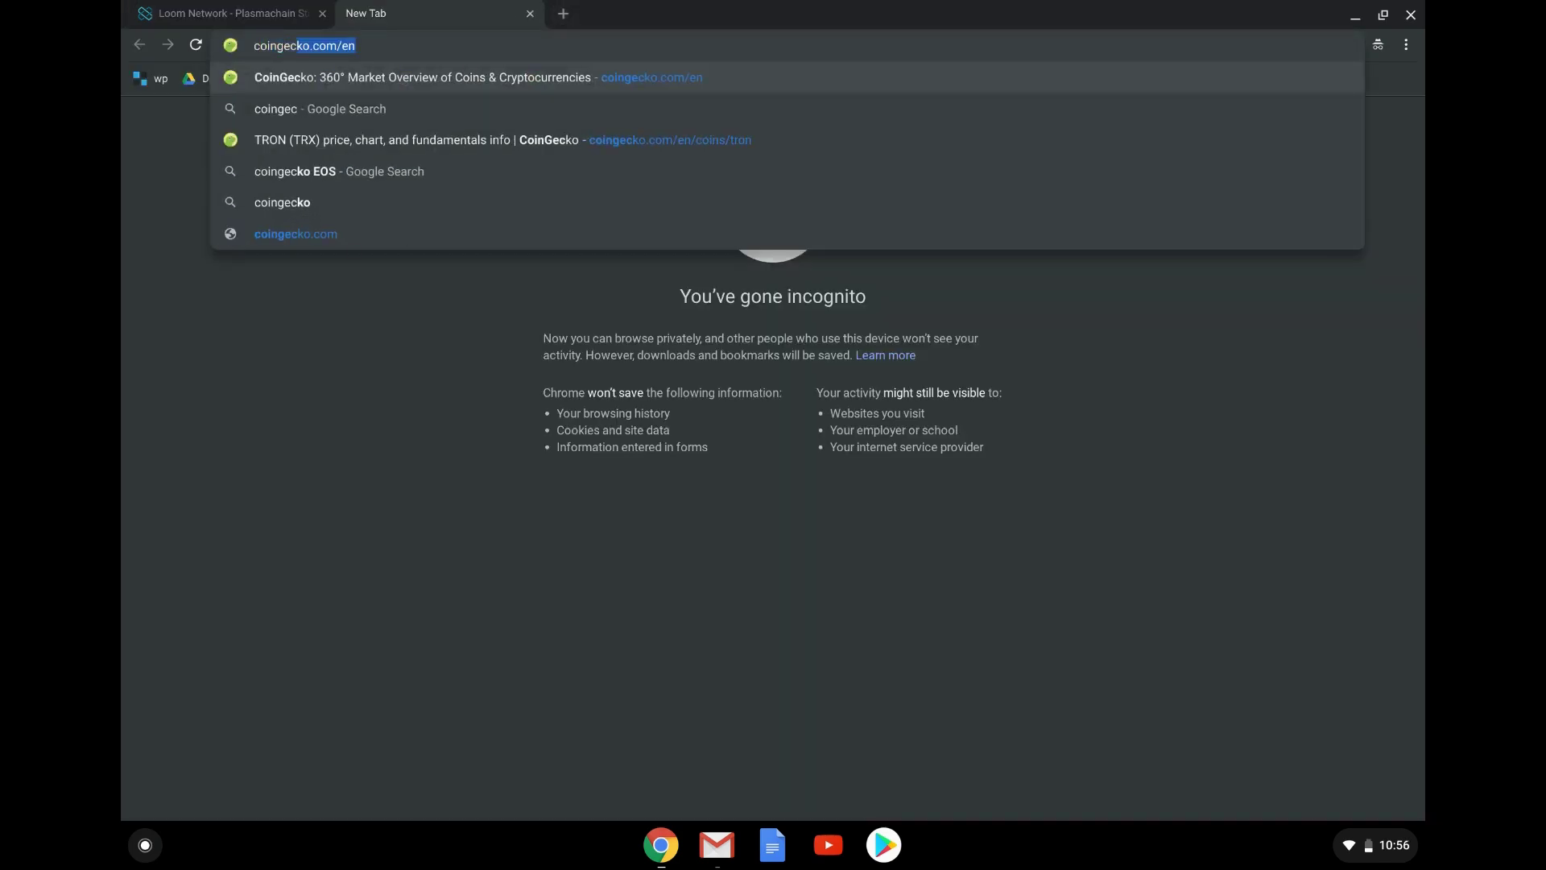
key("Return")
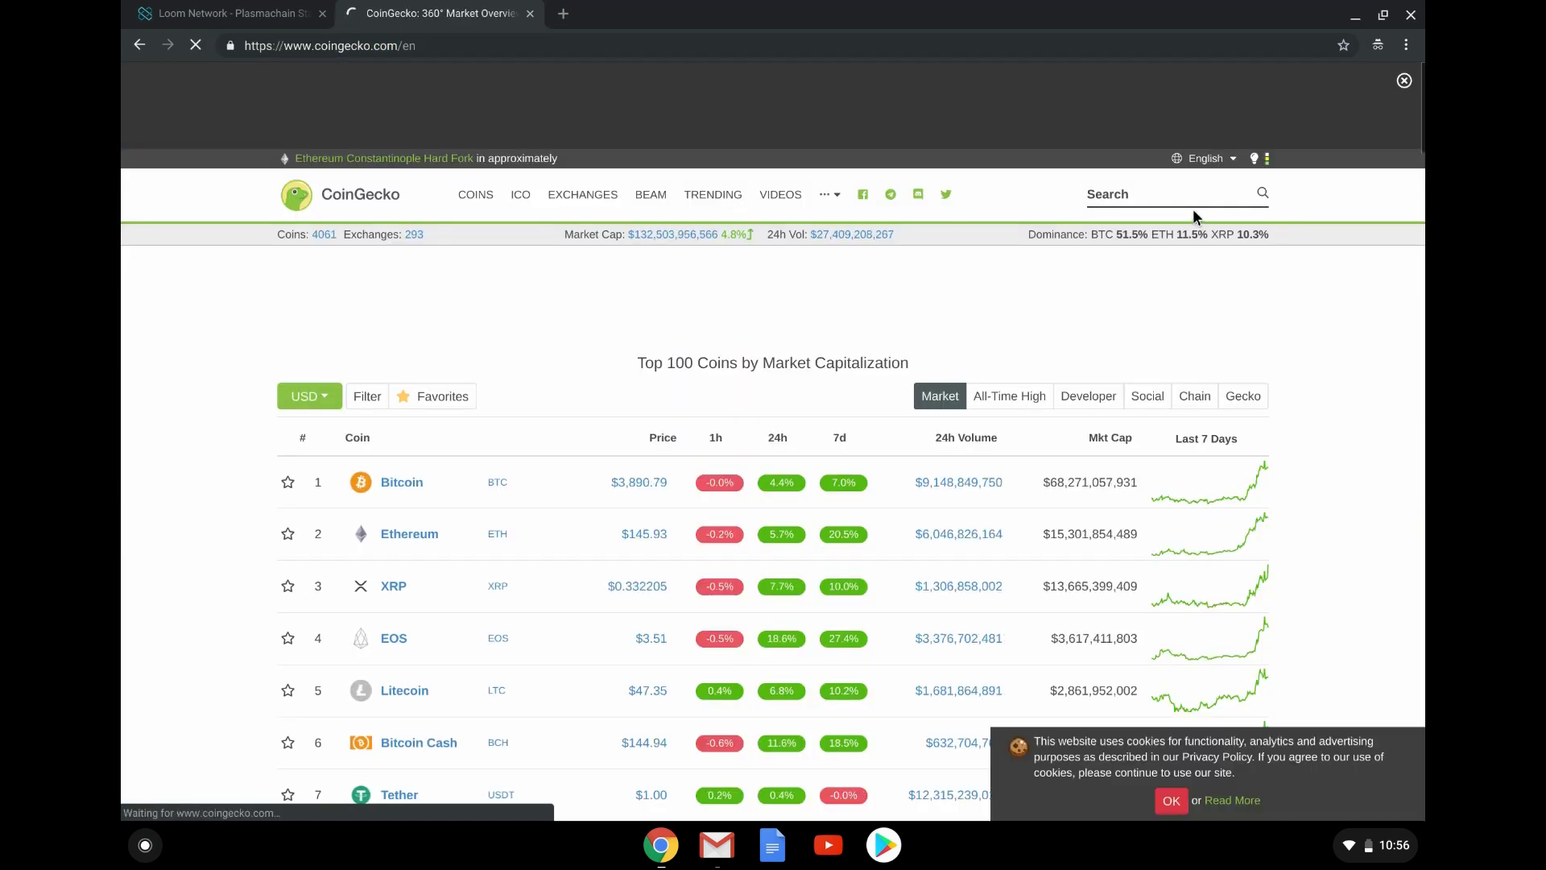
Search 'loom' and browse the Loom Network (LOOM) page priced at $0.04505964
type("loom")
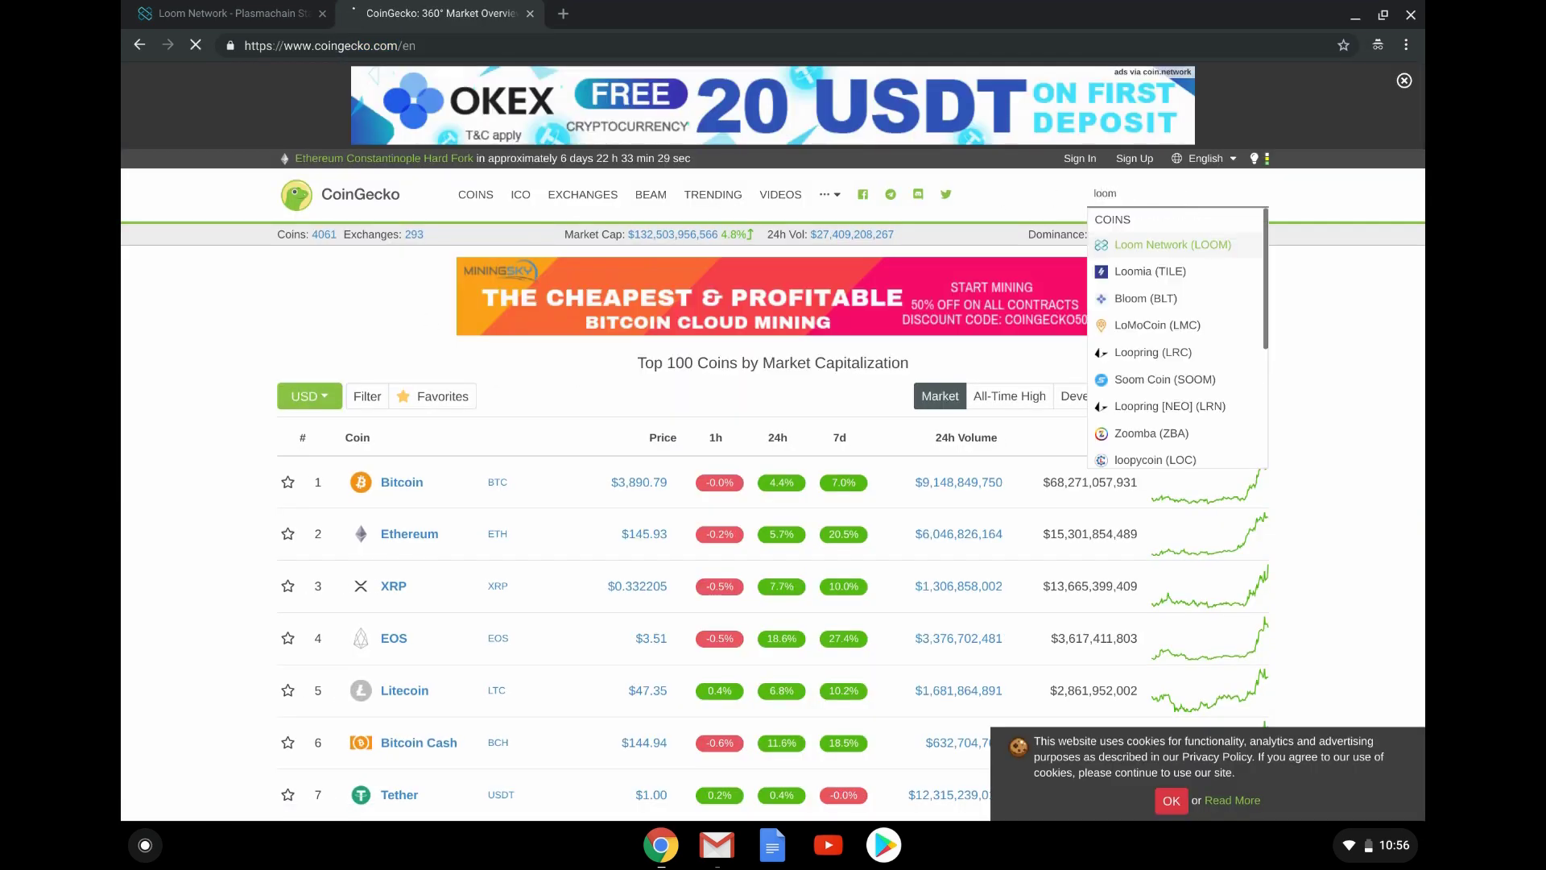
left_click(1172, 799)
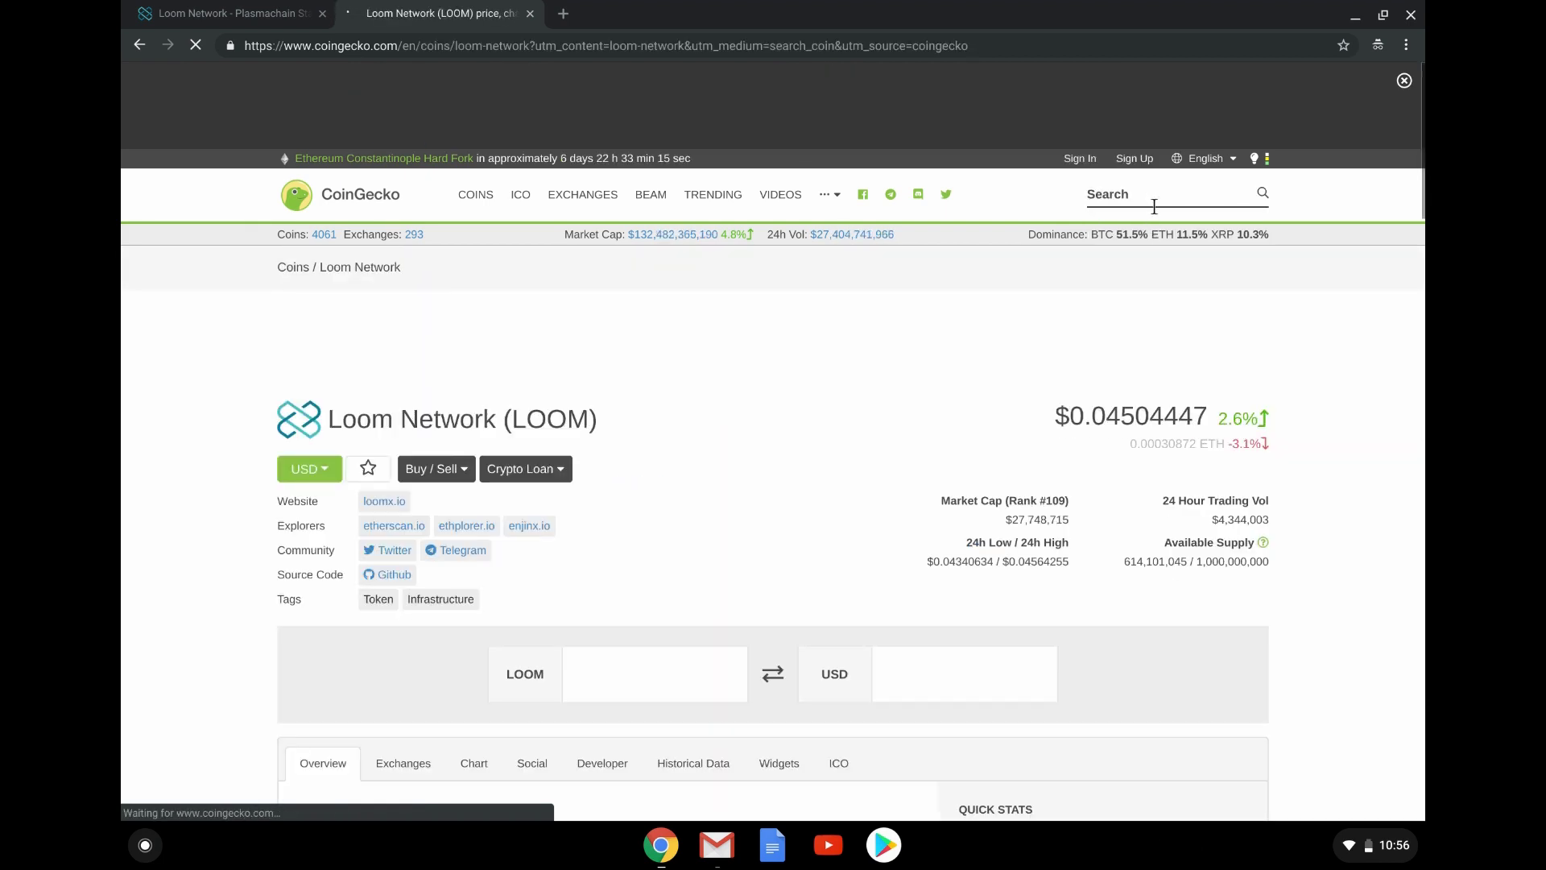
scroll(1160, 248, "down", 5)
scroll(1120, 162, "down", 2)
scroll(1120, 162, "up", 4)
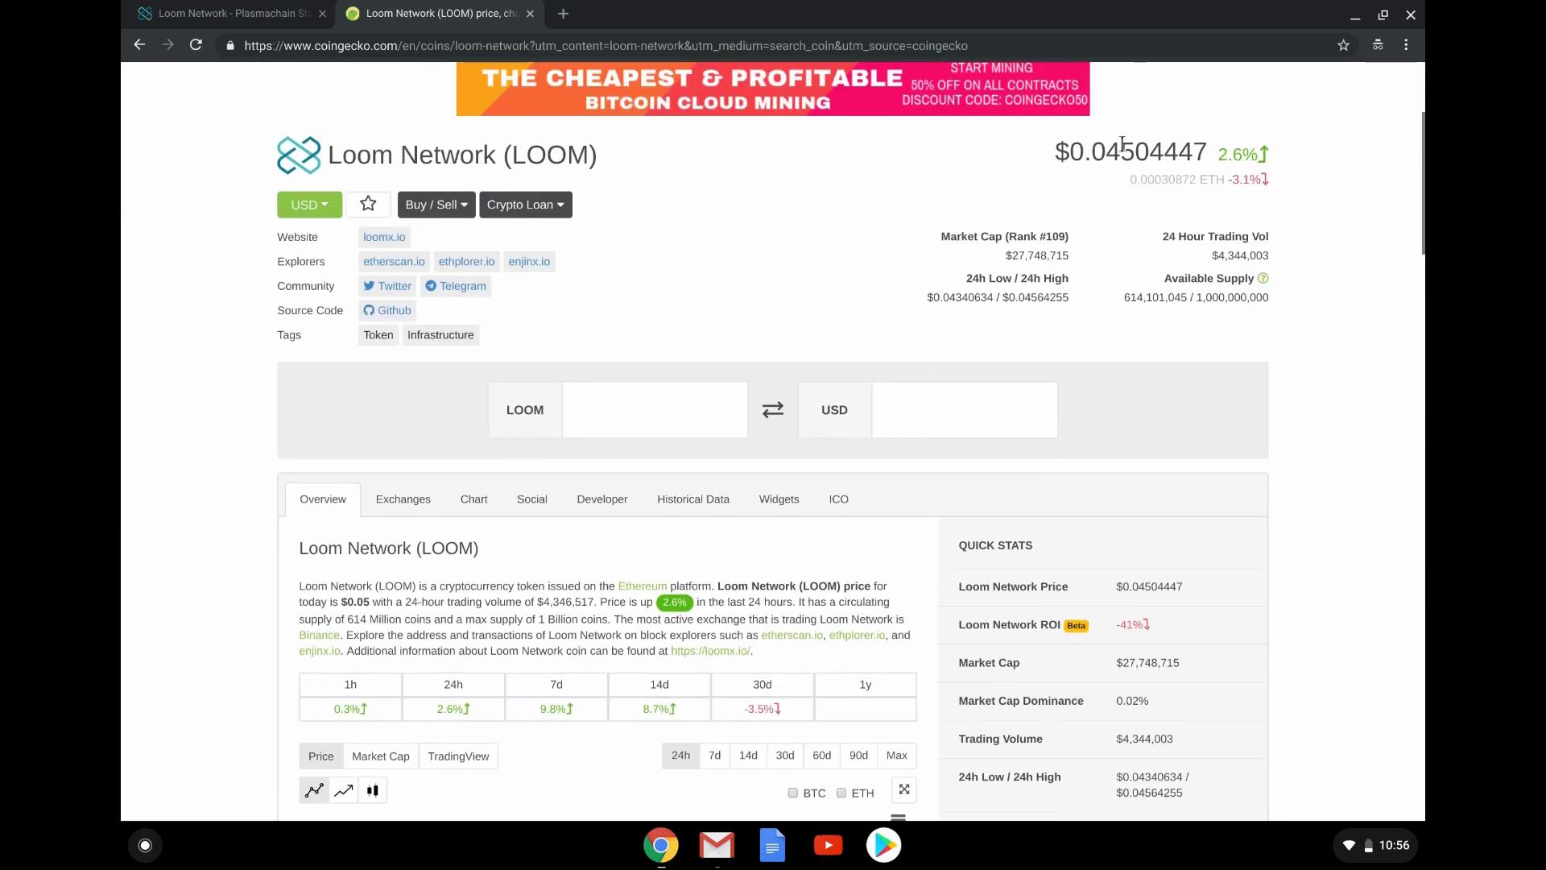
scroll(1120, 162, "down", 8)
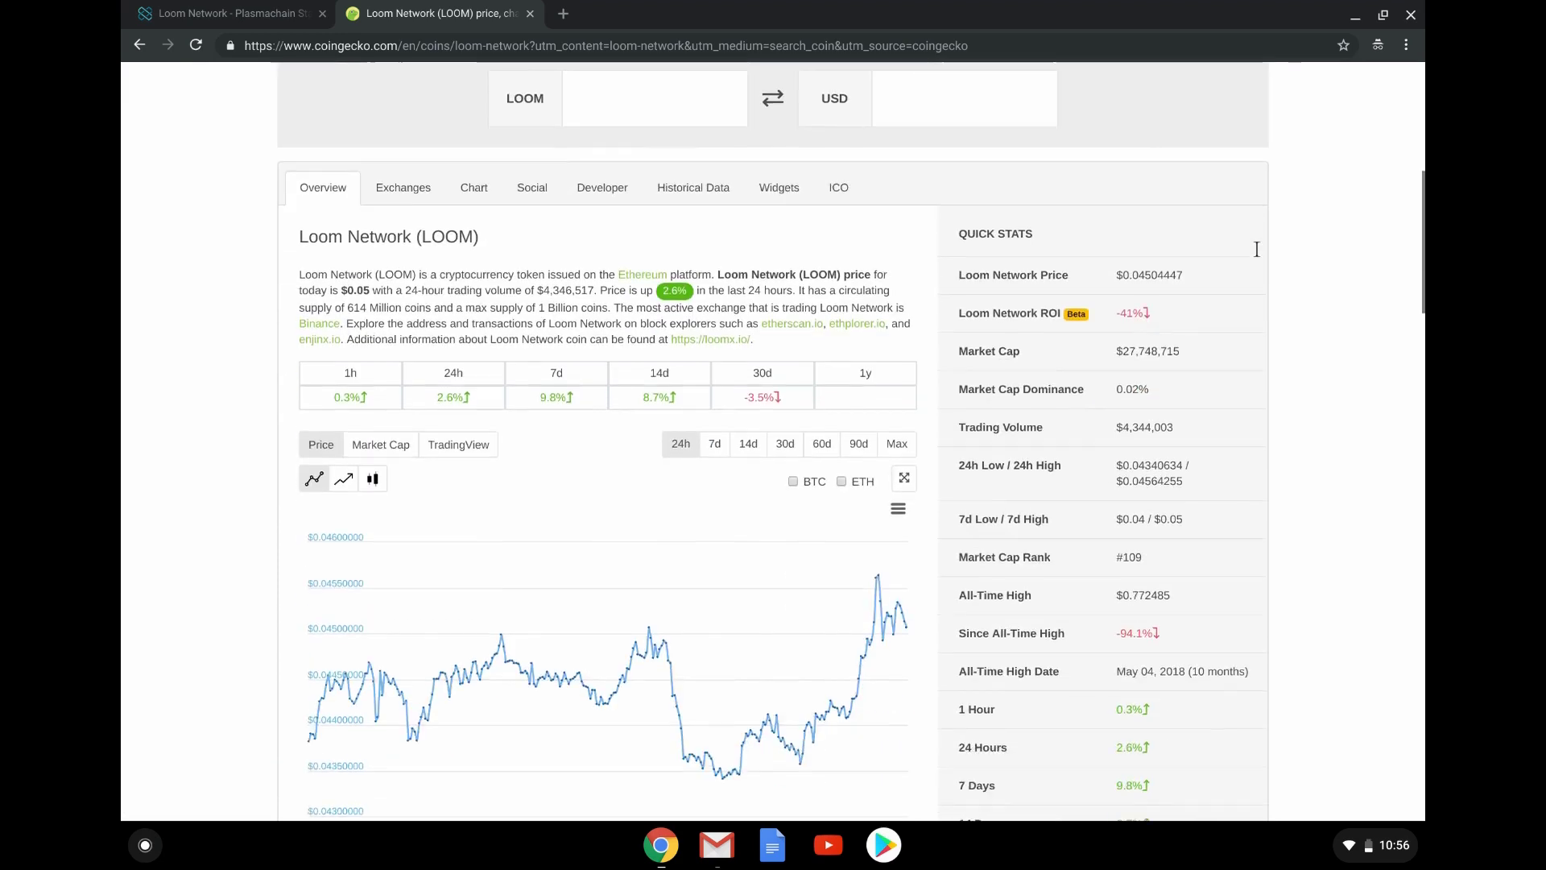
scroll(409, 328, "down", 8)
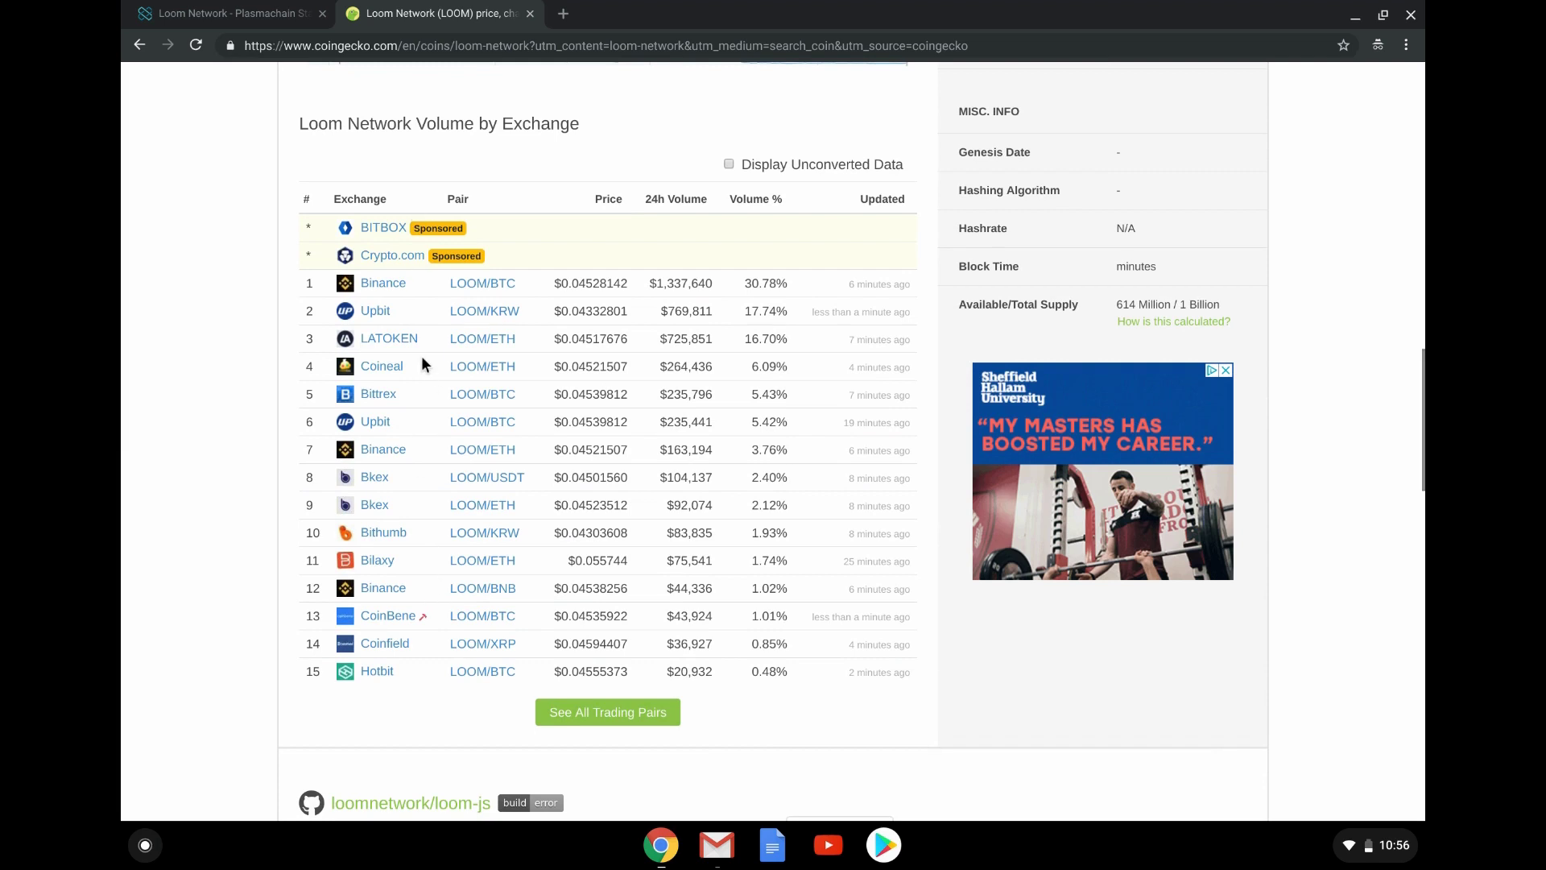
scroll(422, 355, "up", 6)
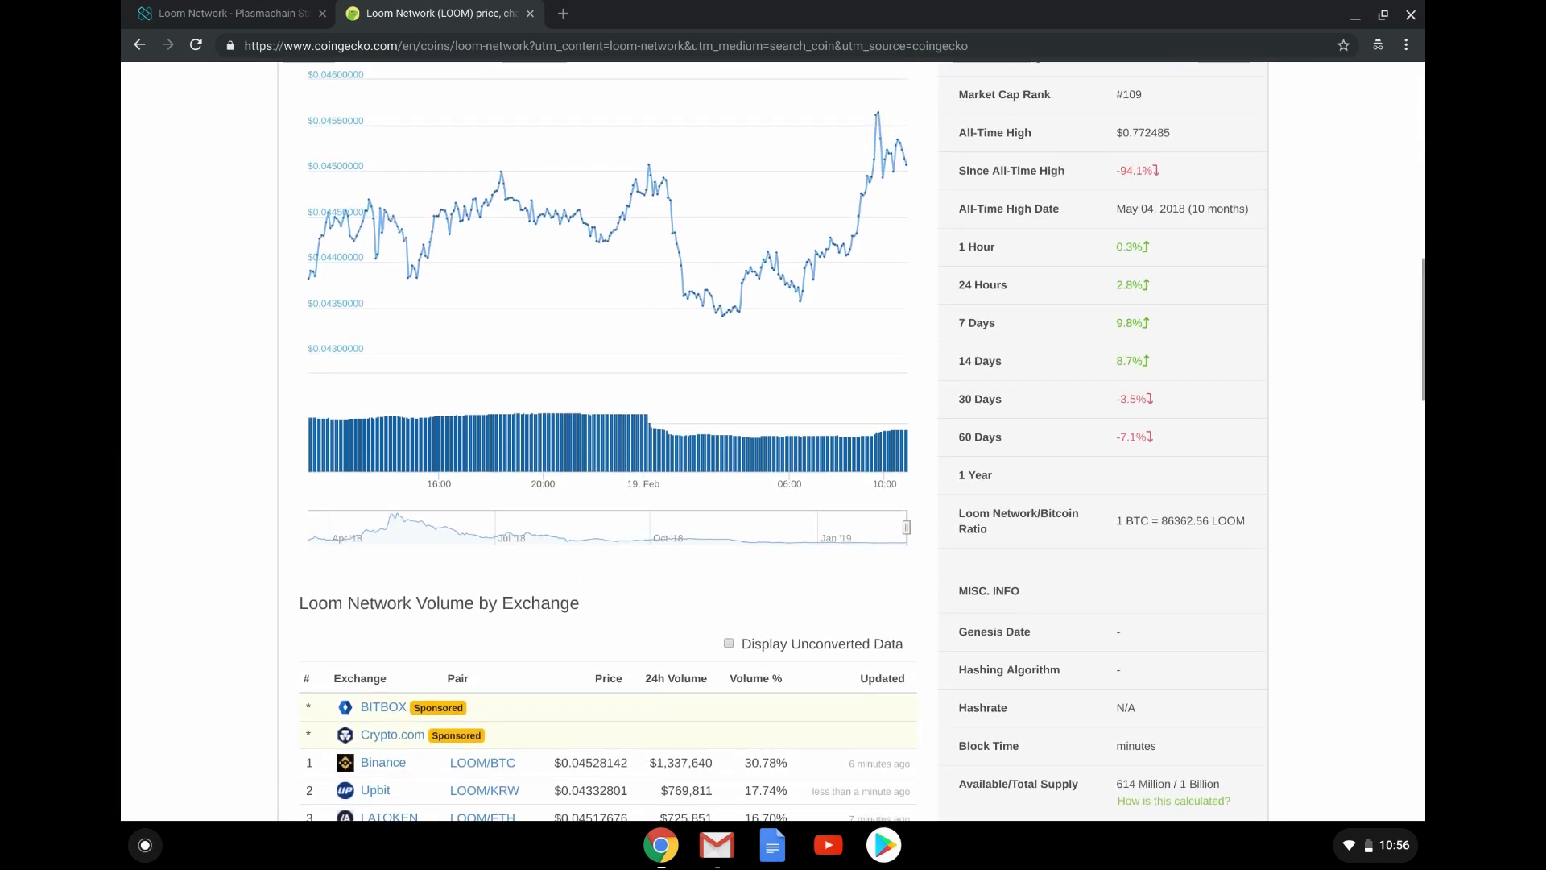
scroll(422, 355, "up", 13)
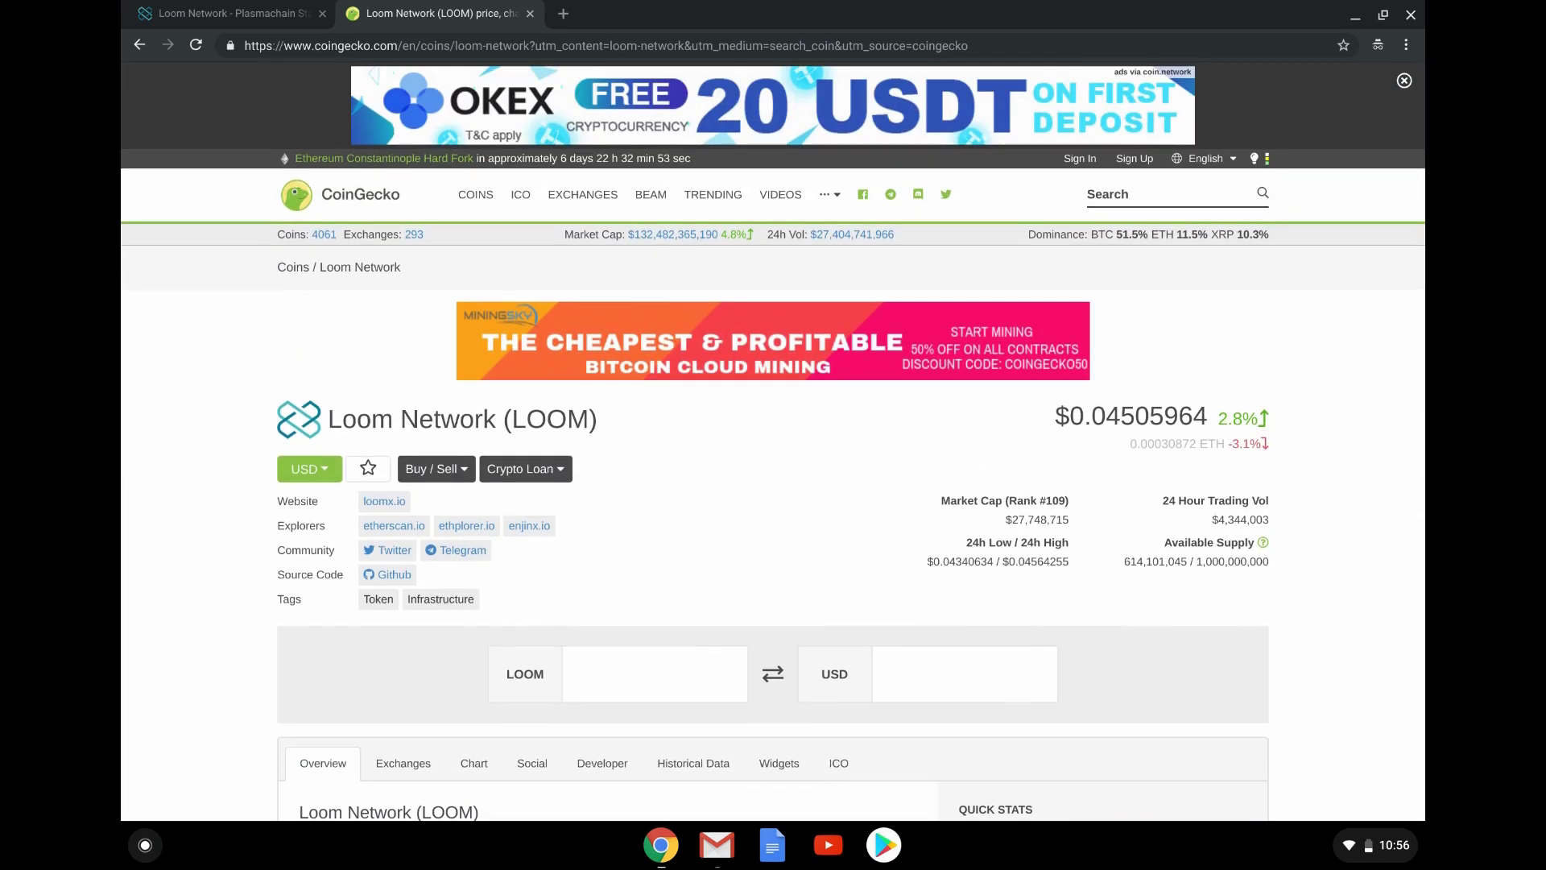
Switch back to the Plasmachain Dashboard tab showing Please Log In
key("ctrl+shift+Tab")
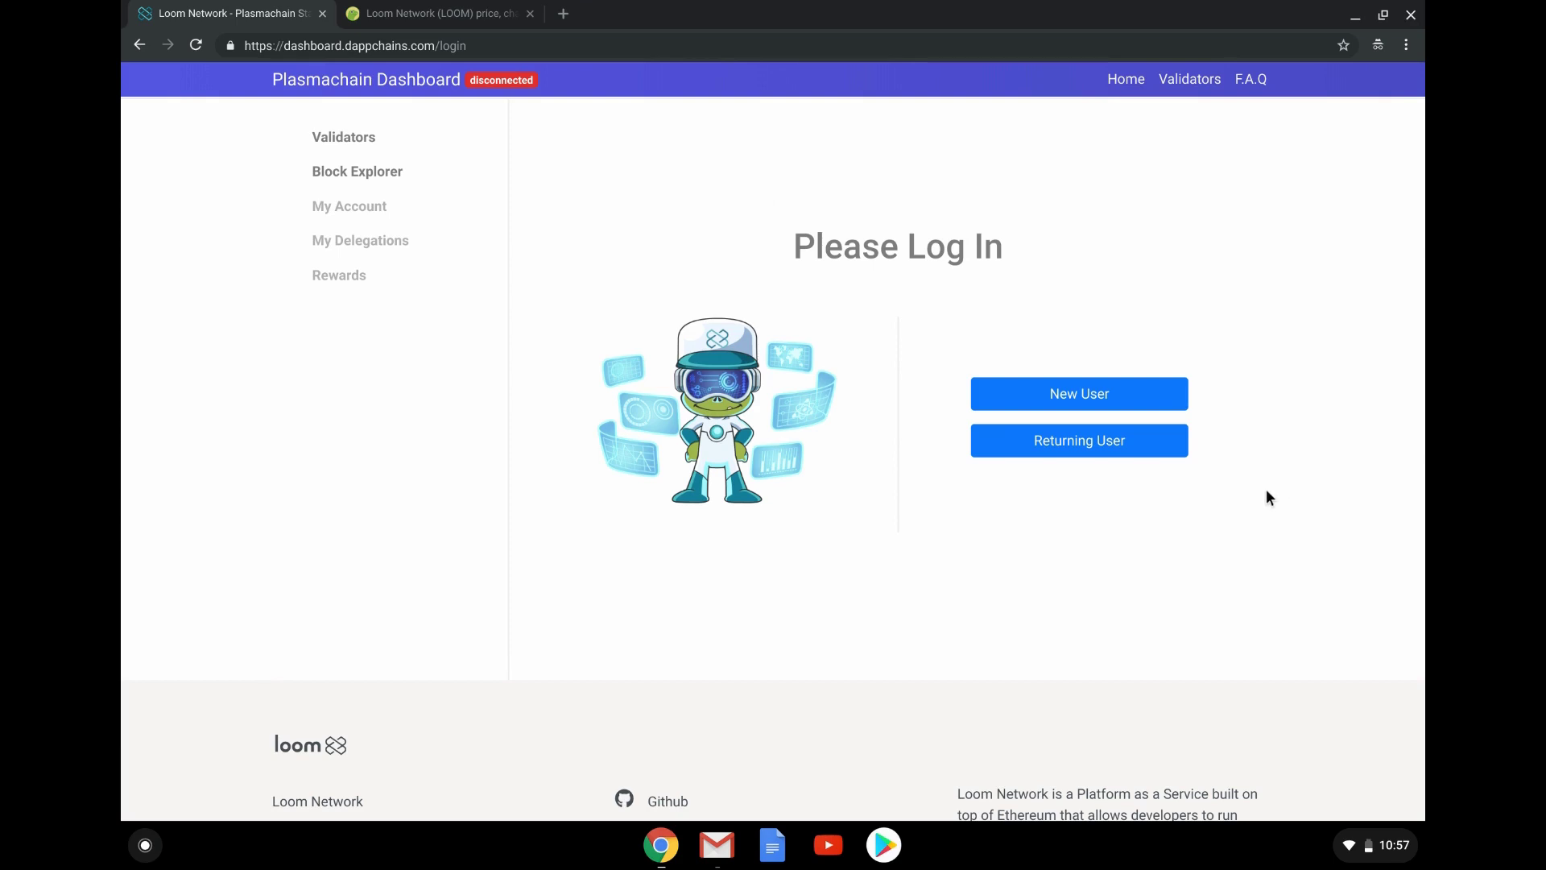
Choose New User to generate a 12-word recovery phrase
left_click(1095, 403)
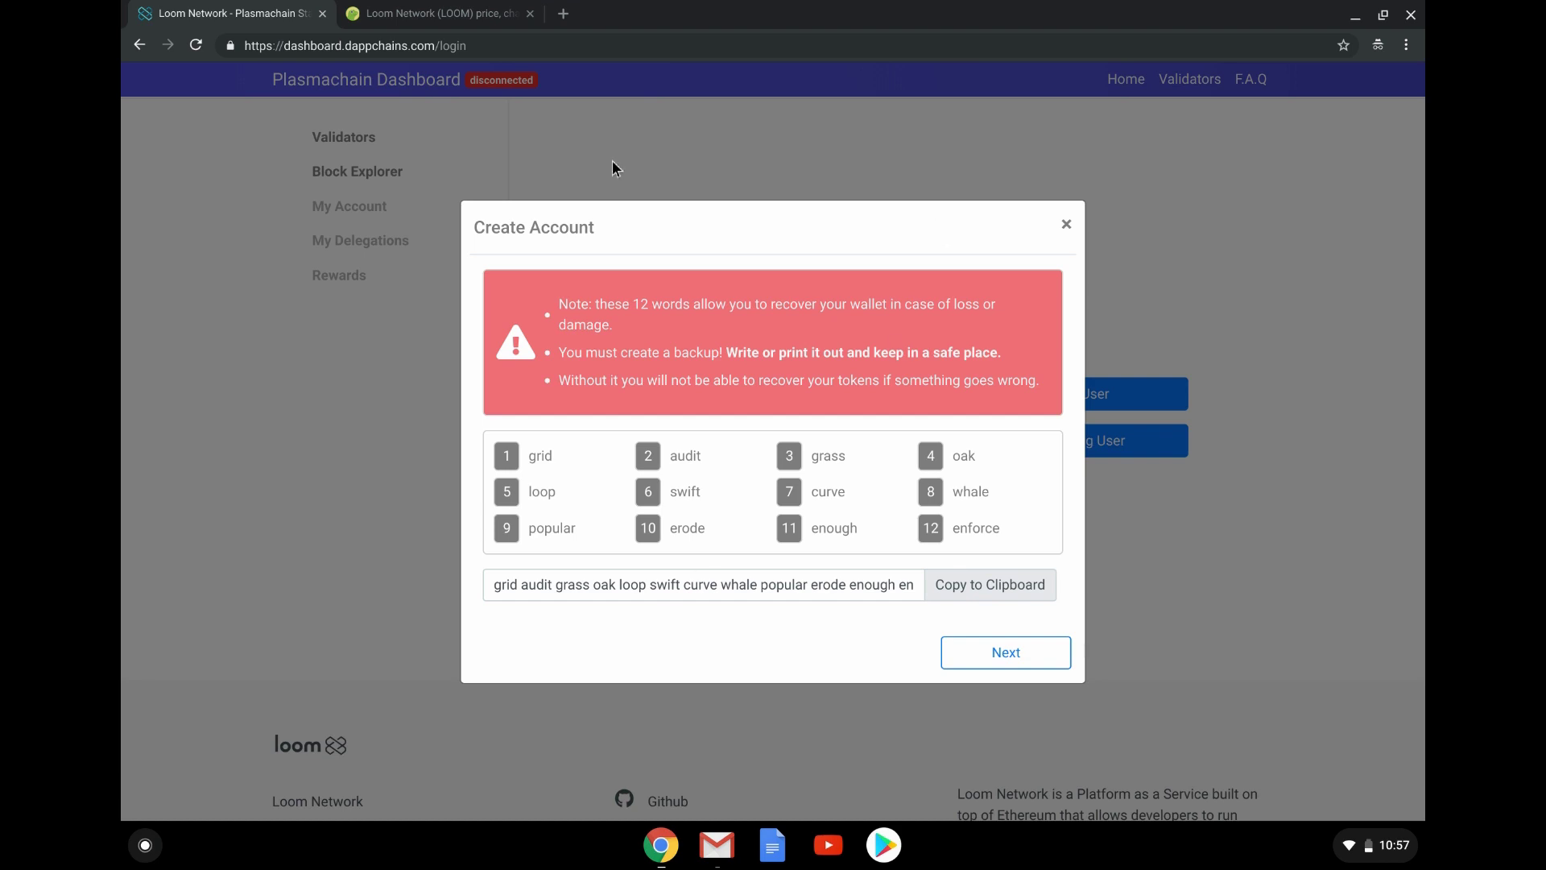
Close the Create Account dialog and review the Validators page
left_click(1066, 228)
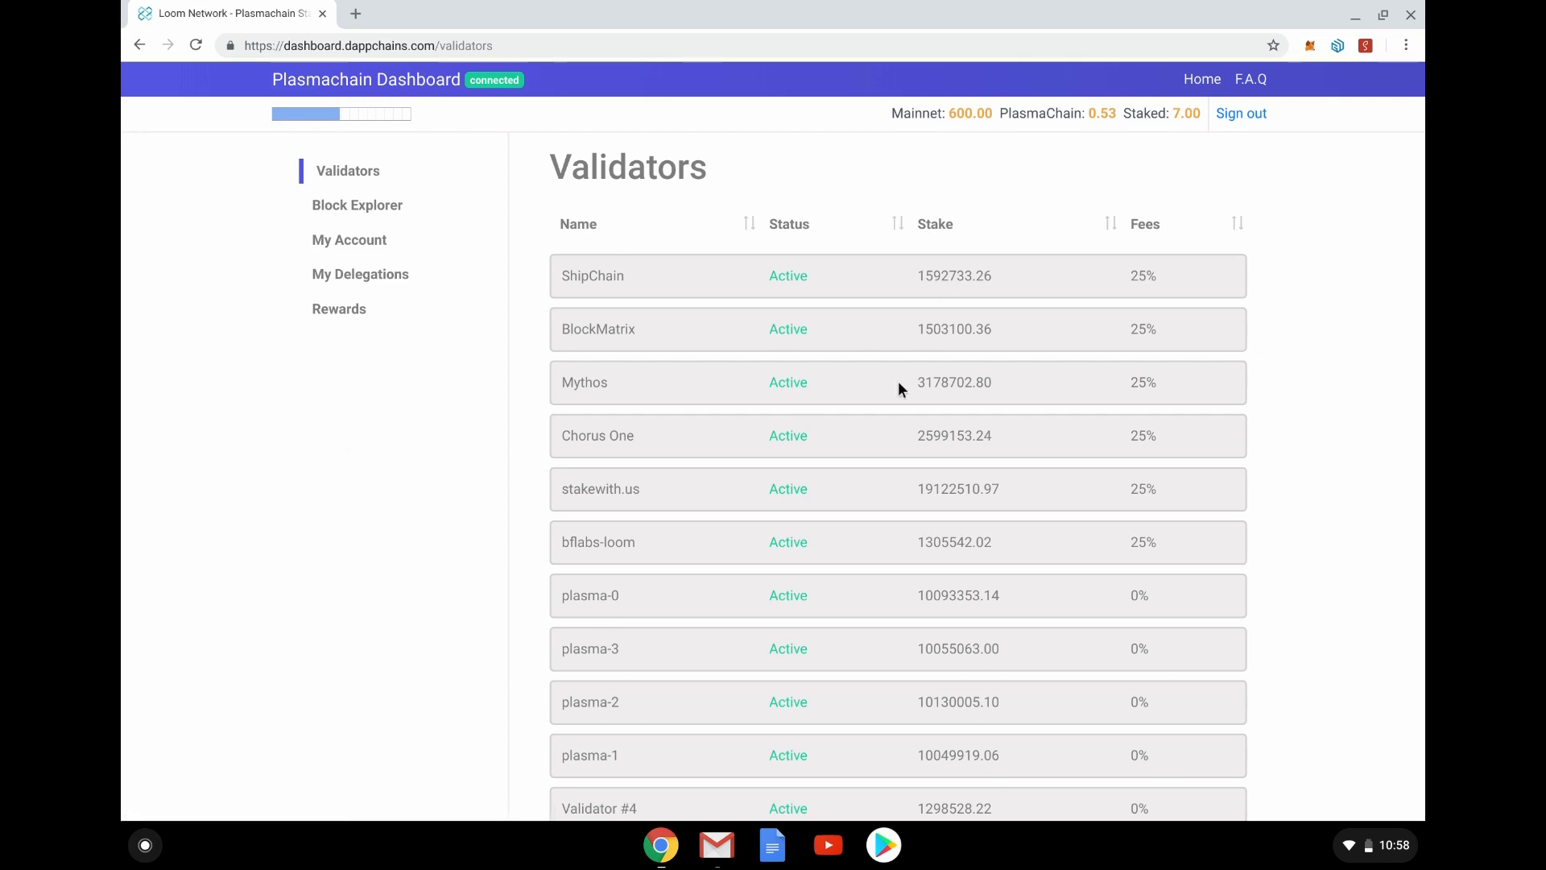
scroll(896, 380, "down", 3)
scroll(587, 272, "up", 2)
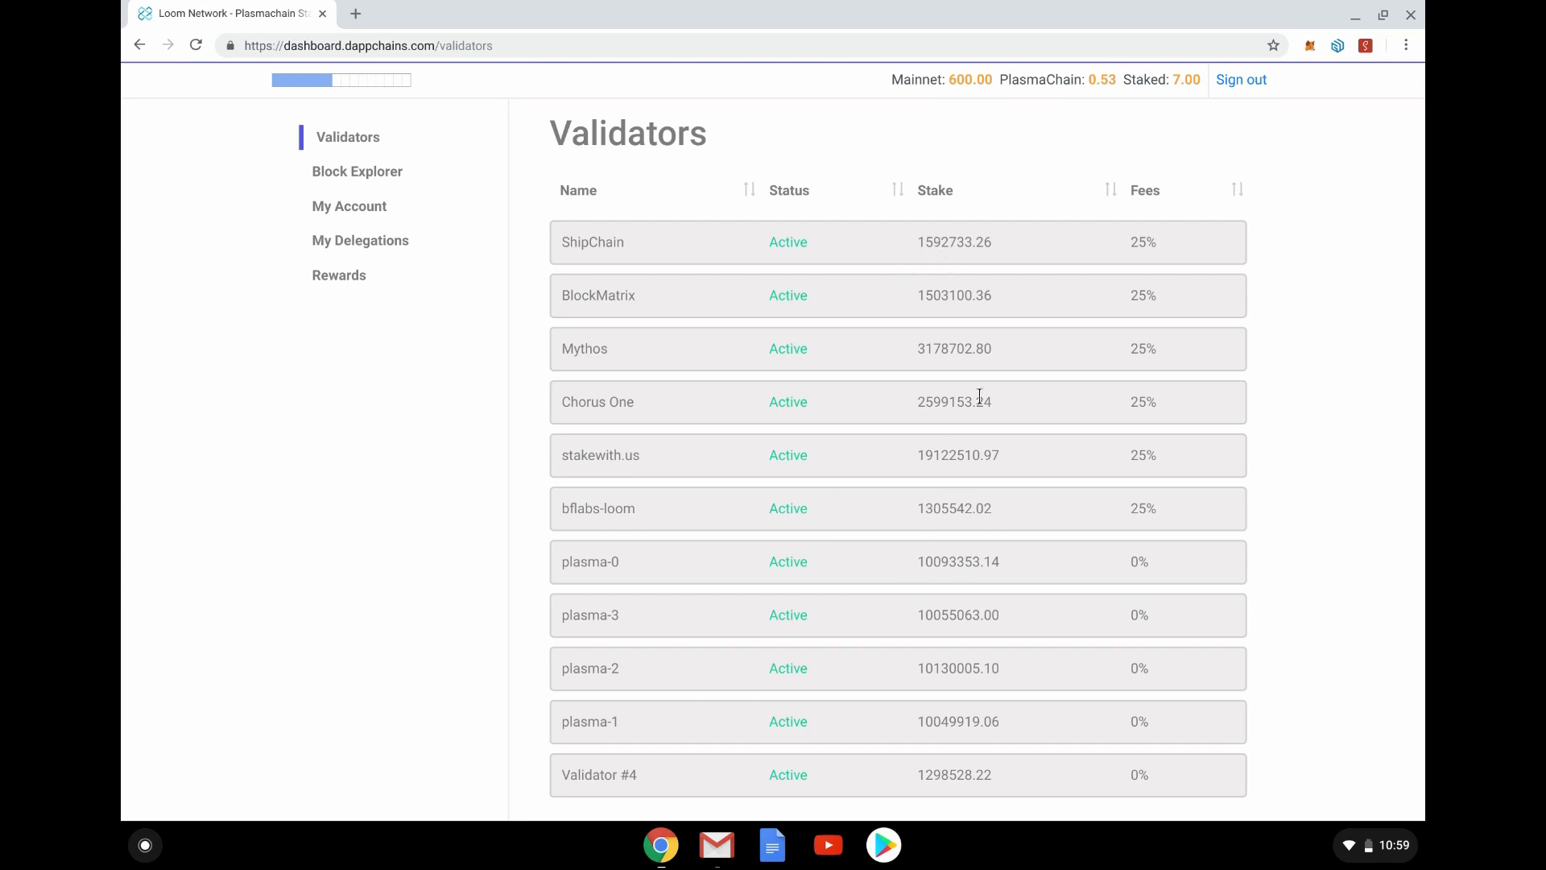
scroll(1011, 320, "up", 1)
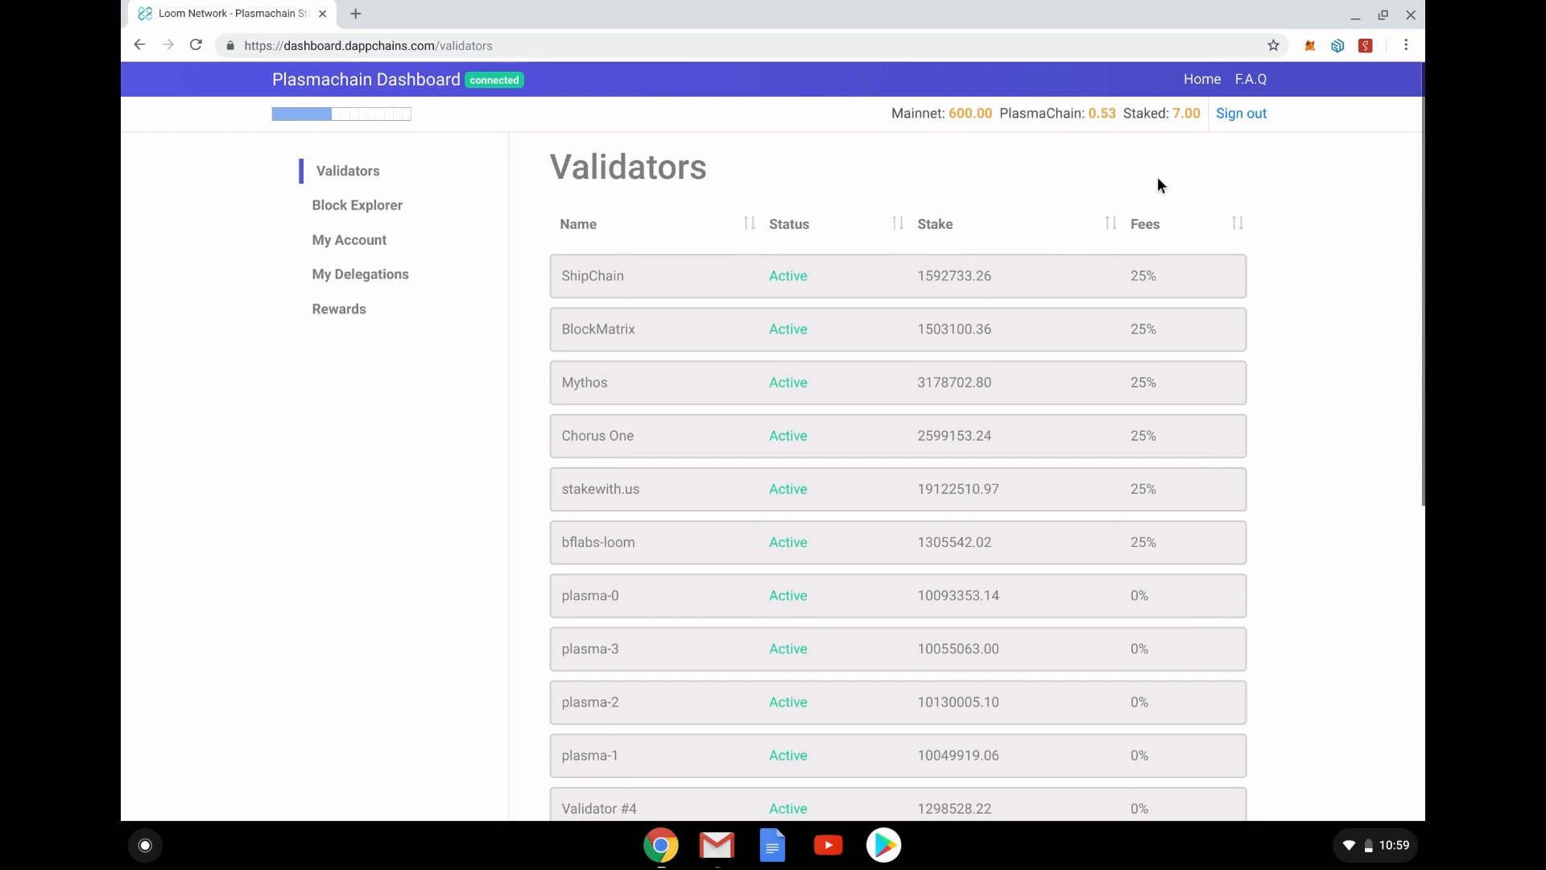
Open the Block Explorer listing the latest blocks from #2798321
mouse_move(970, 118)
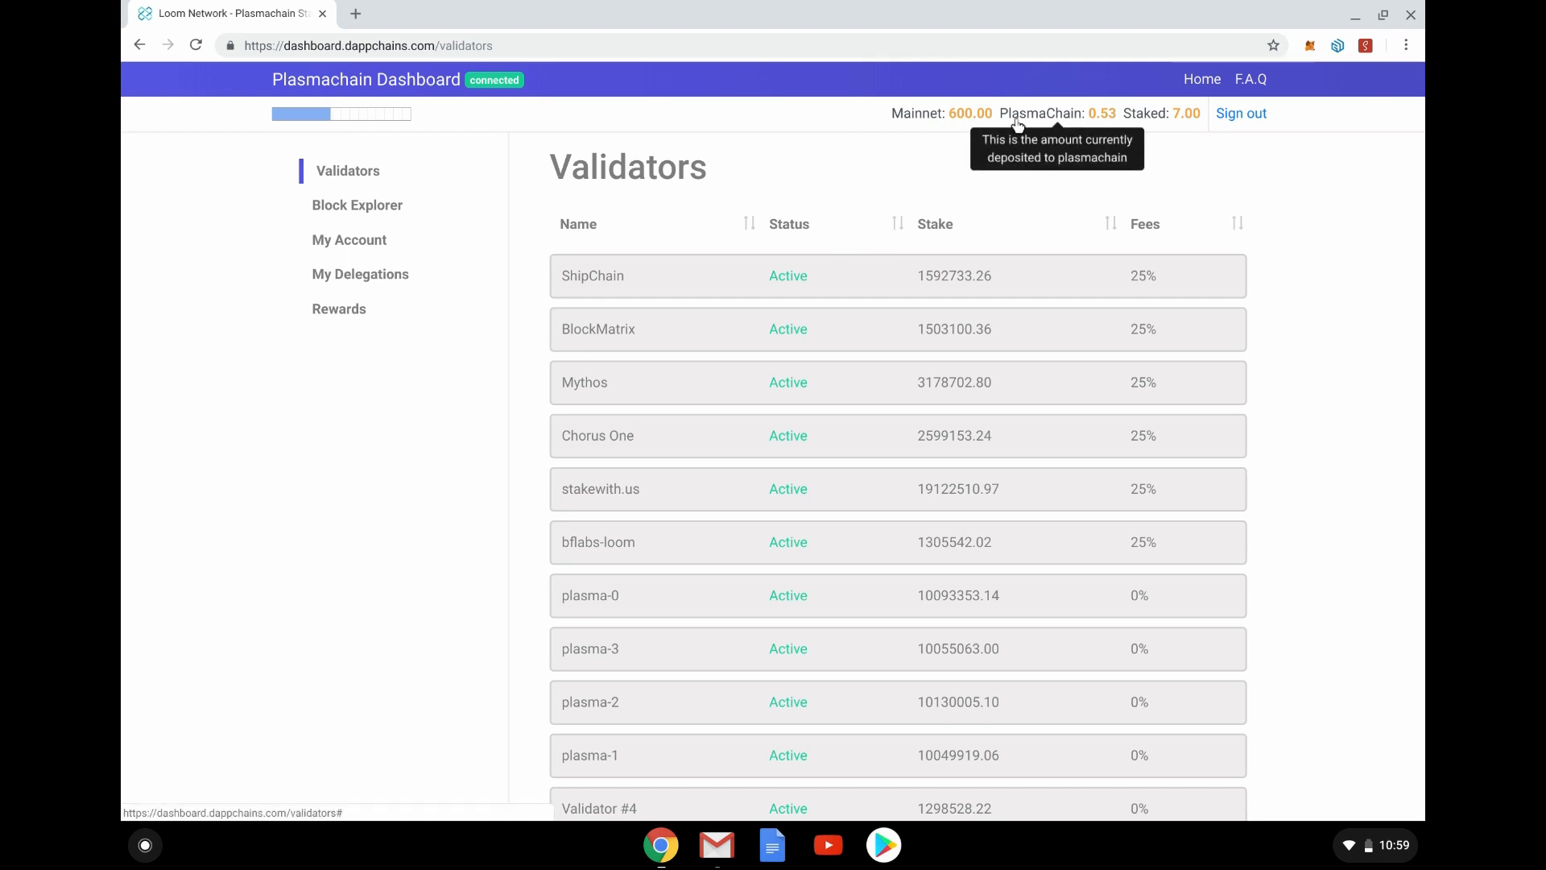
mouse_move(1038, 119)
mouse_move(1153, 116)
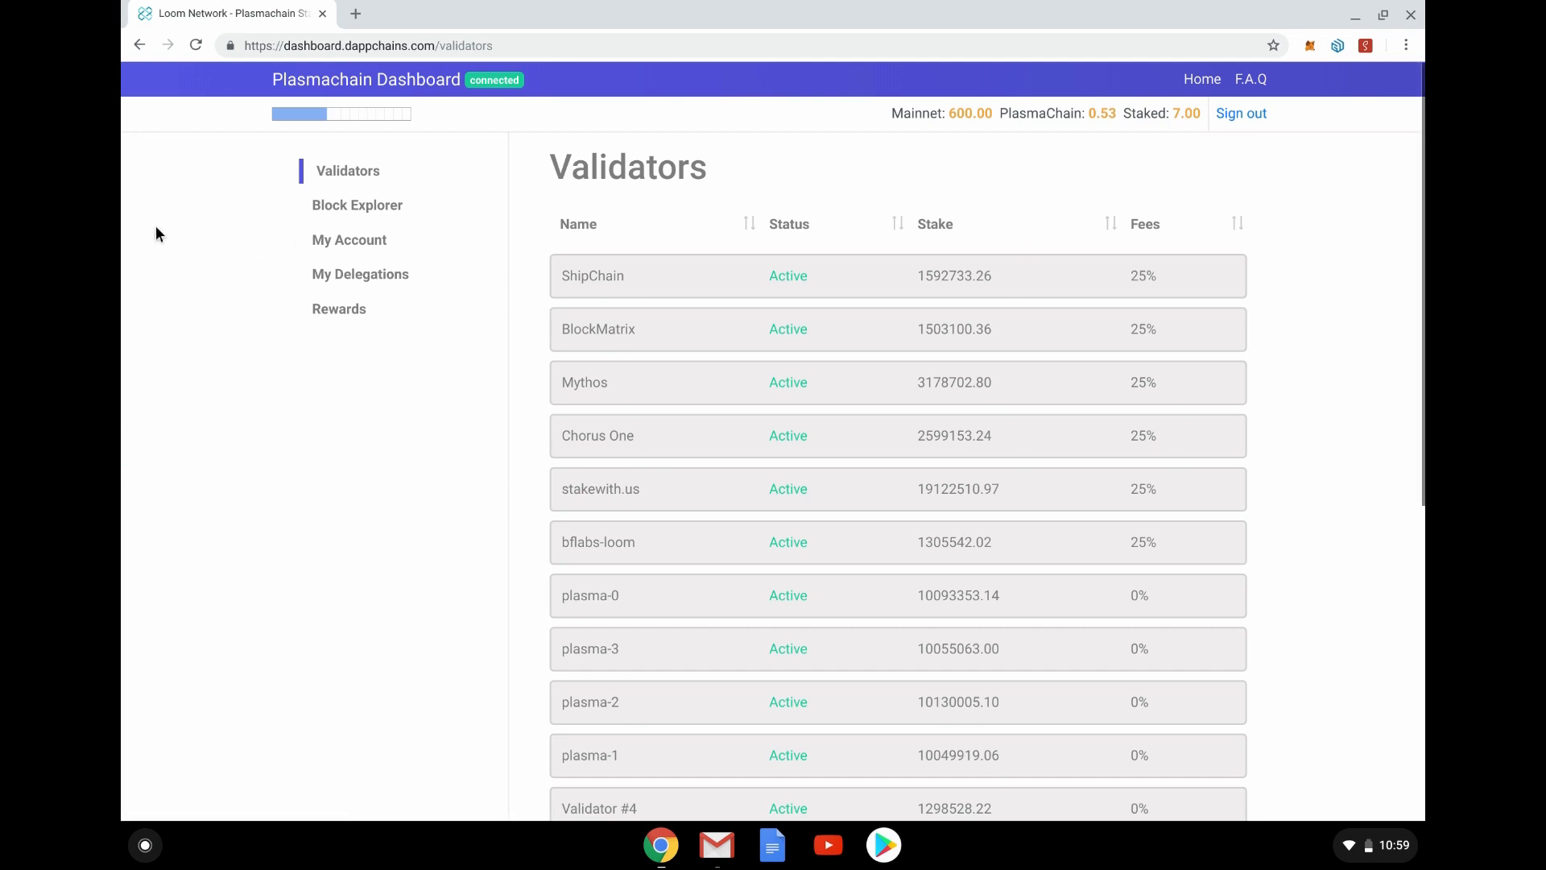
left_click(387, 207)
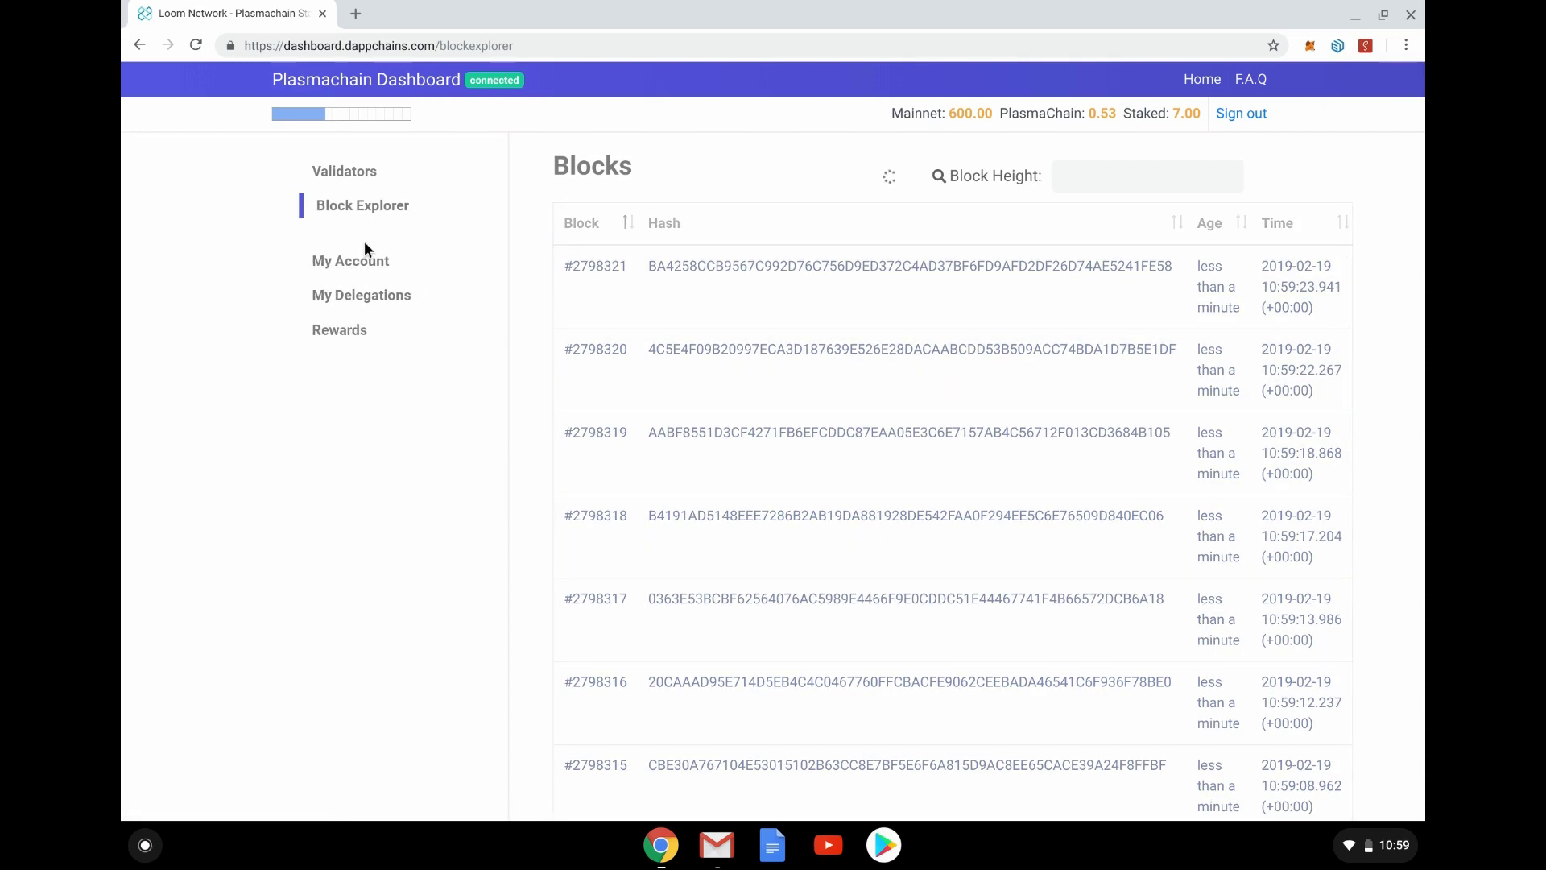
On My Account, fill the PlasmaChain staking transfer with the maximum 600.00
left_click(362, 264)
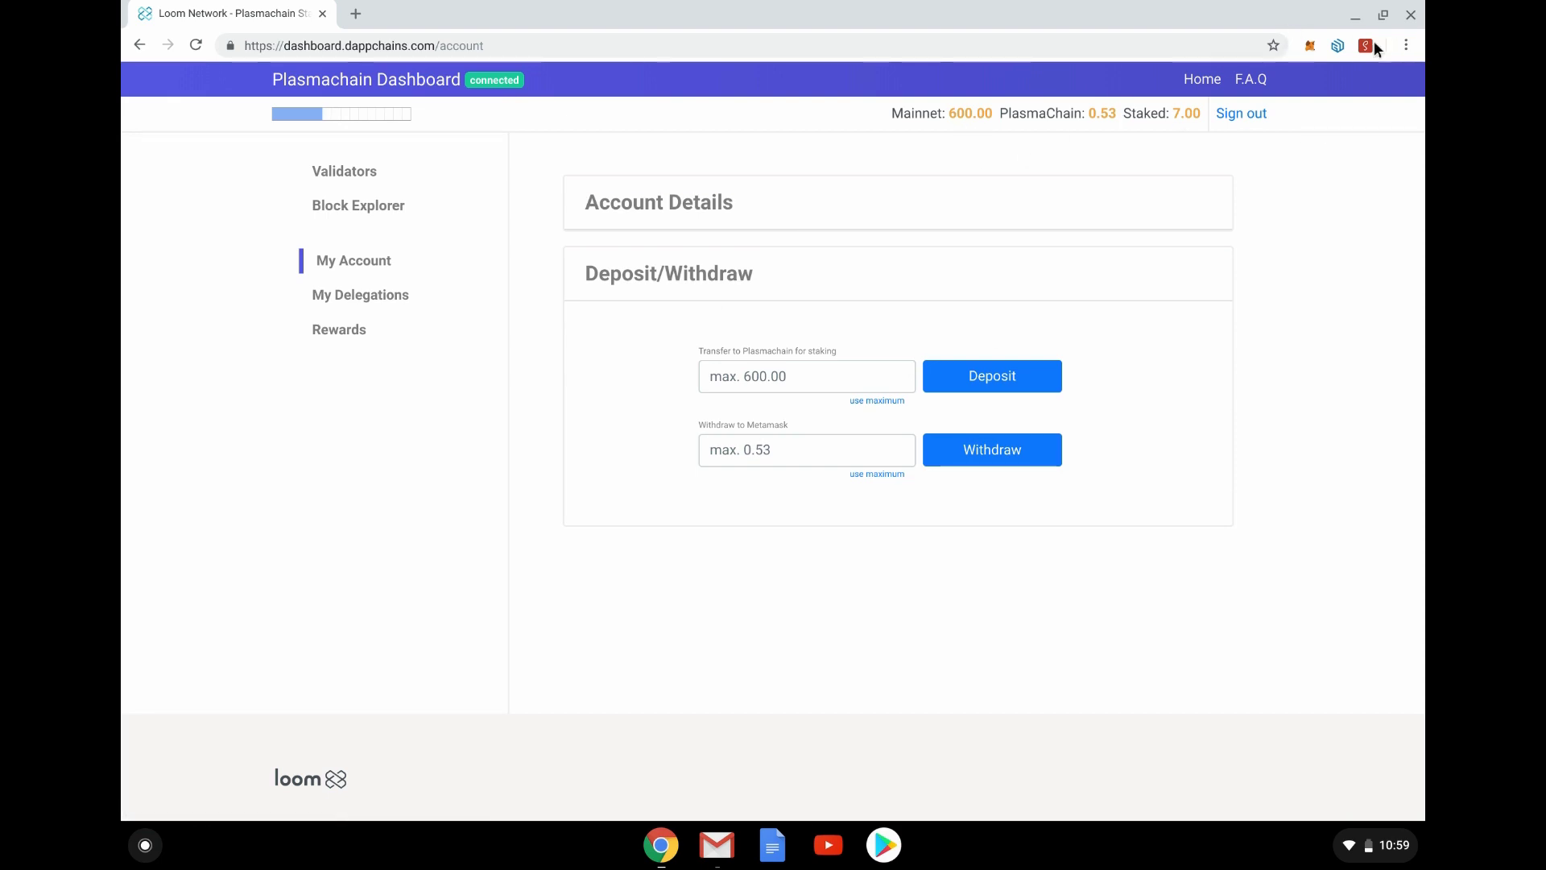
mouse_move(969, 383)
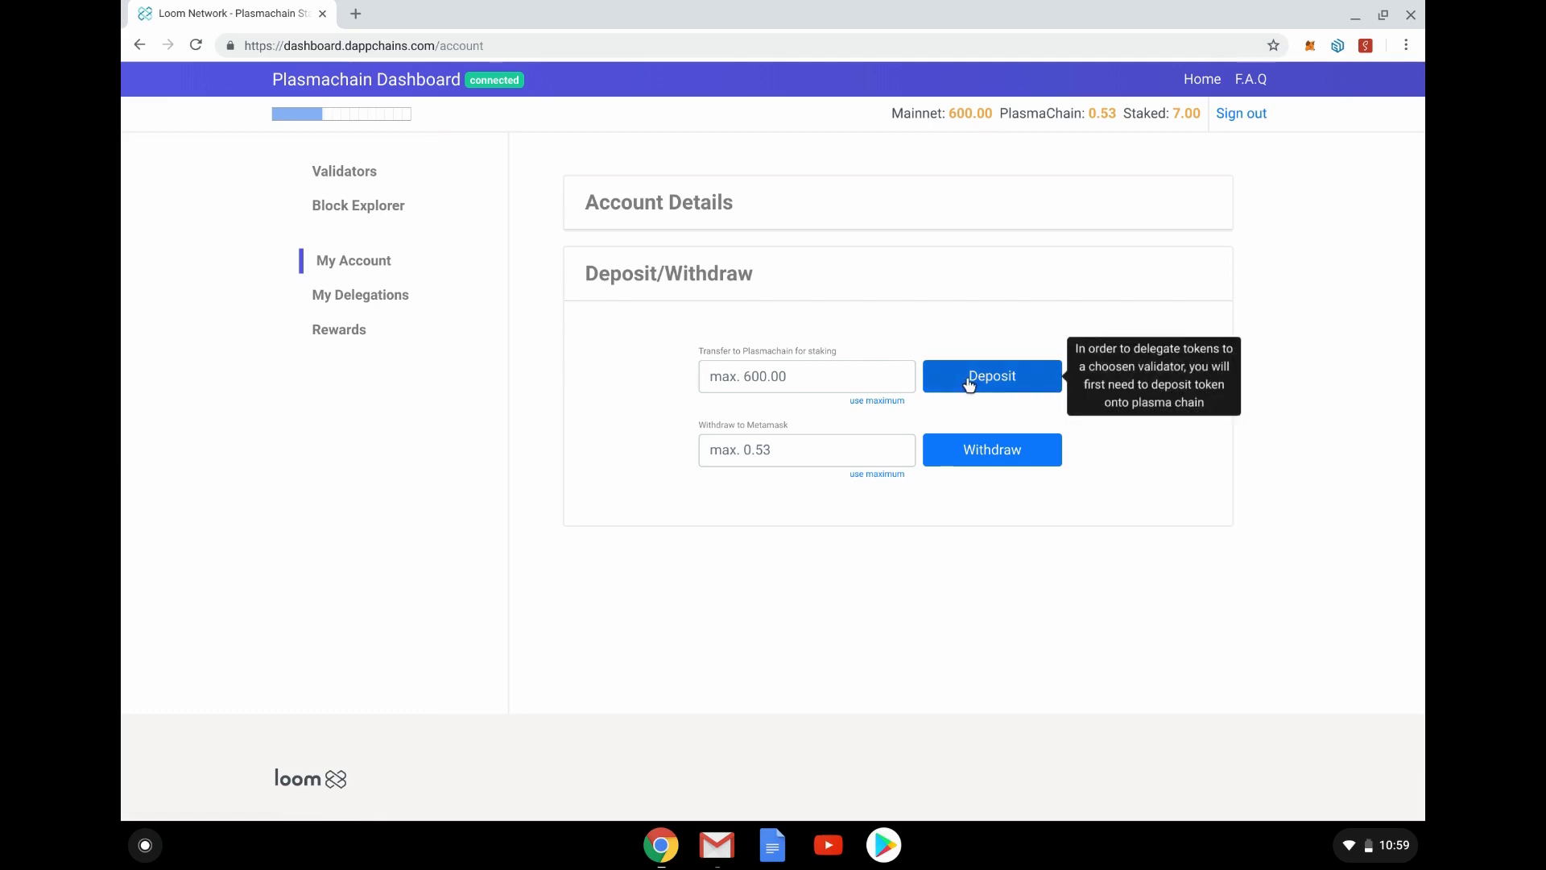
left_click(1013, 380)
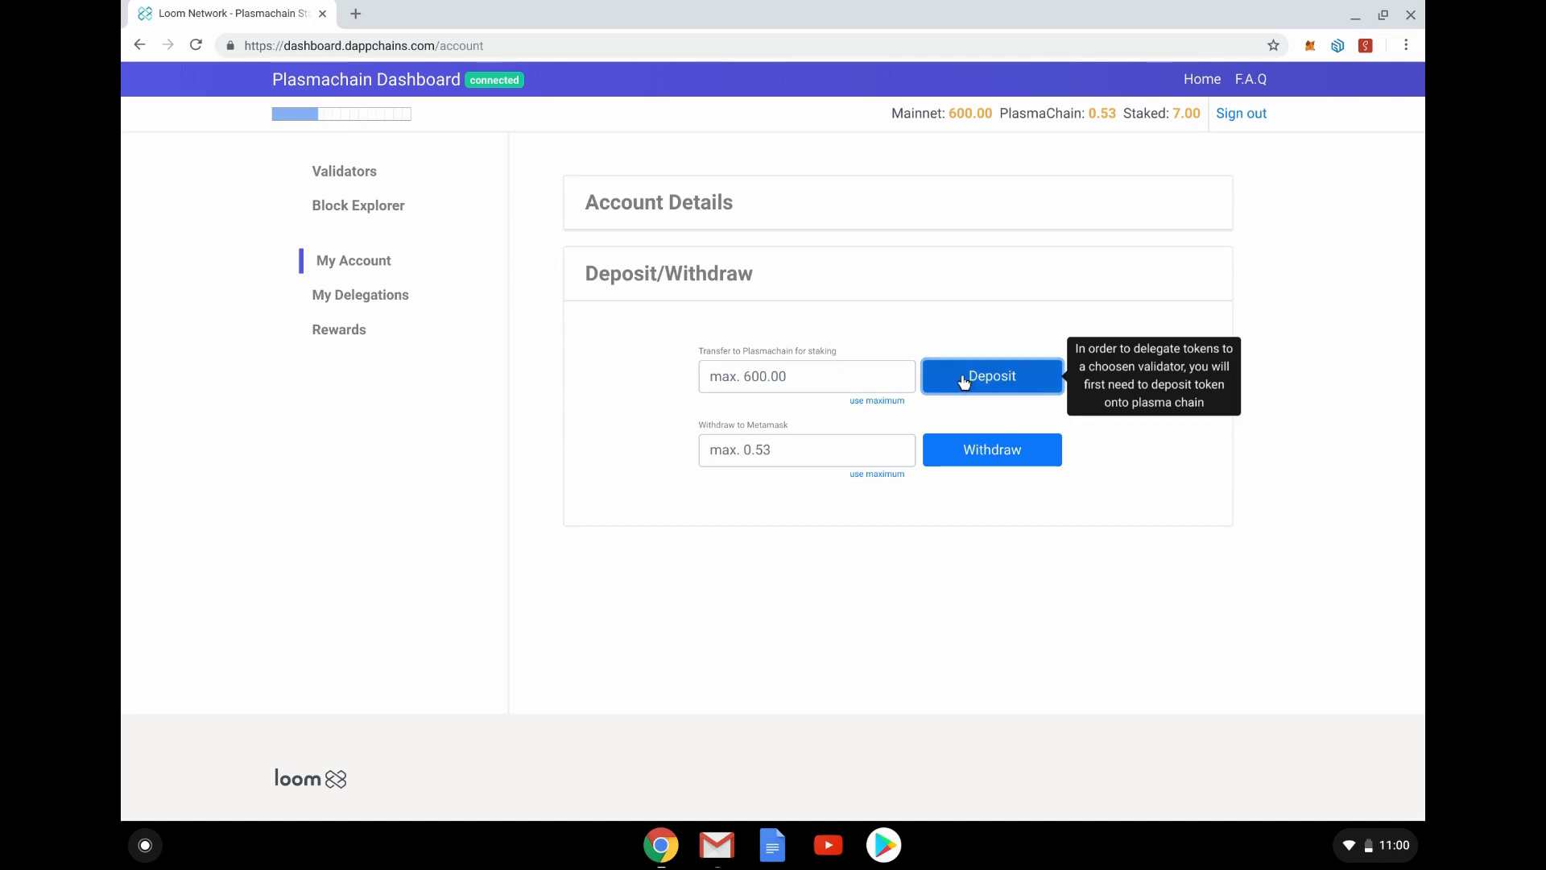
left_click(890, 401)
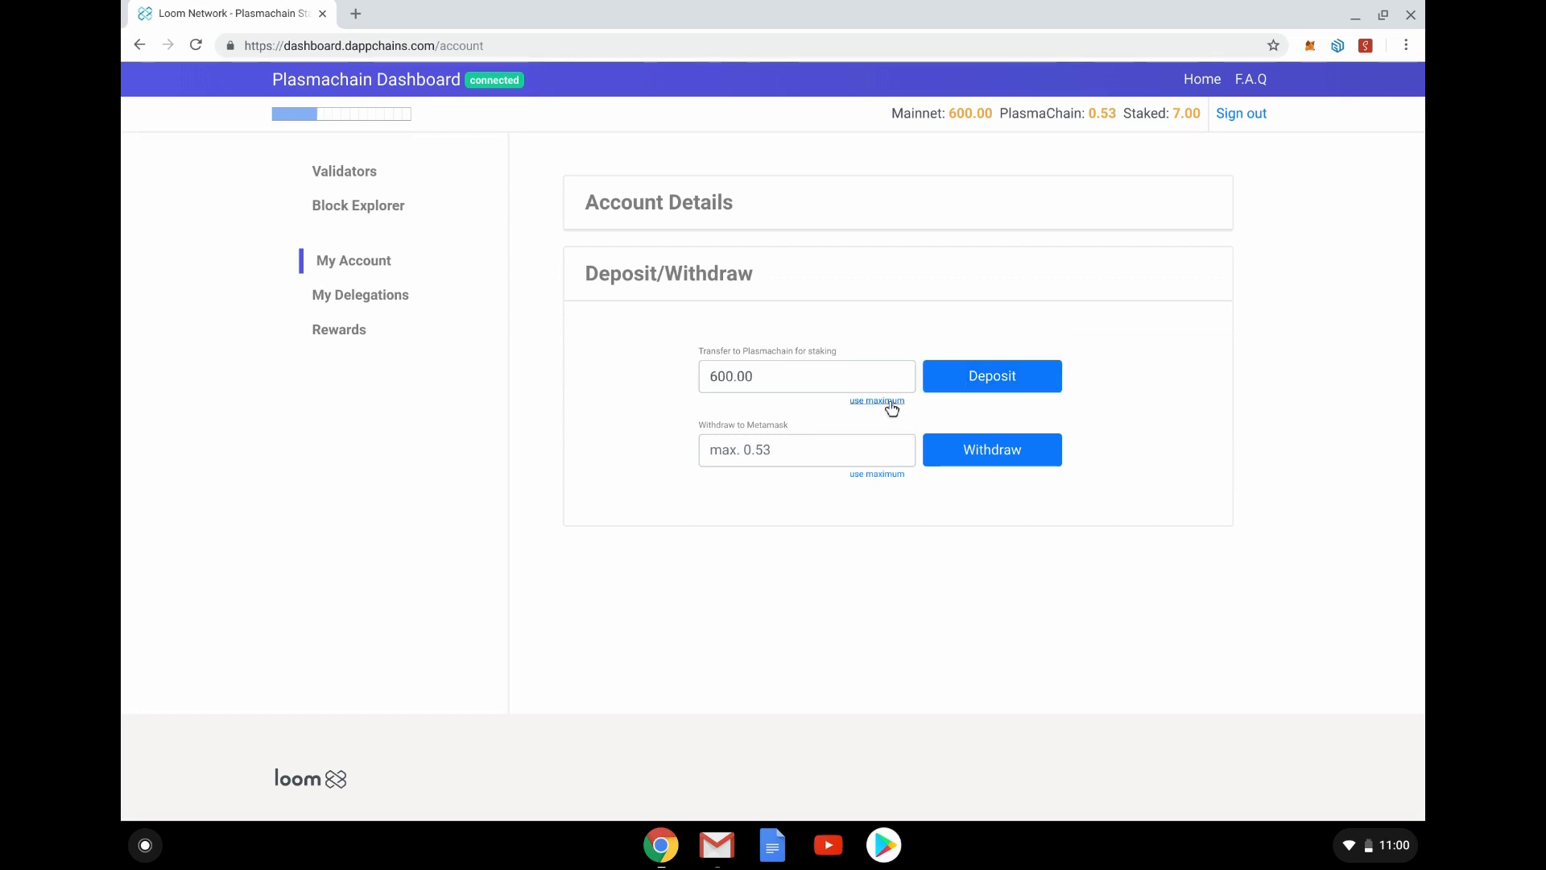
Deposit 600 LOOM and confirm it in MetaMask, bringing PlasmaChain to 600.53
left_click(989, 385)
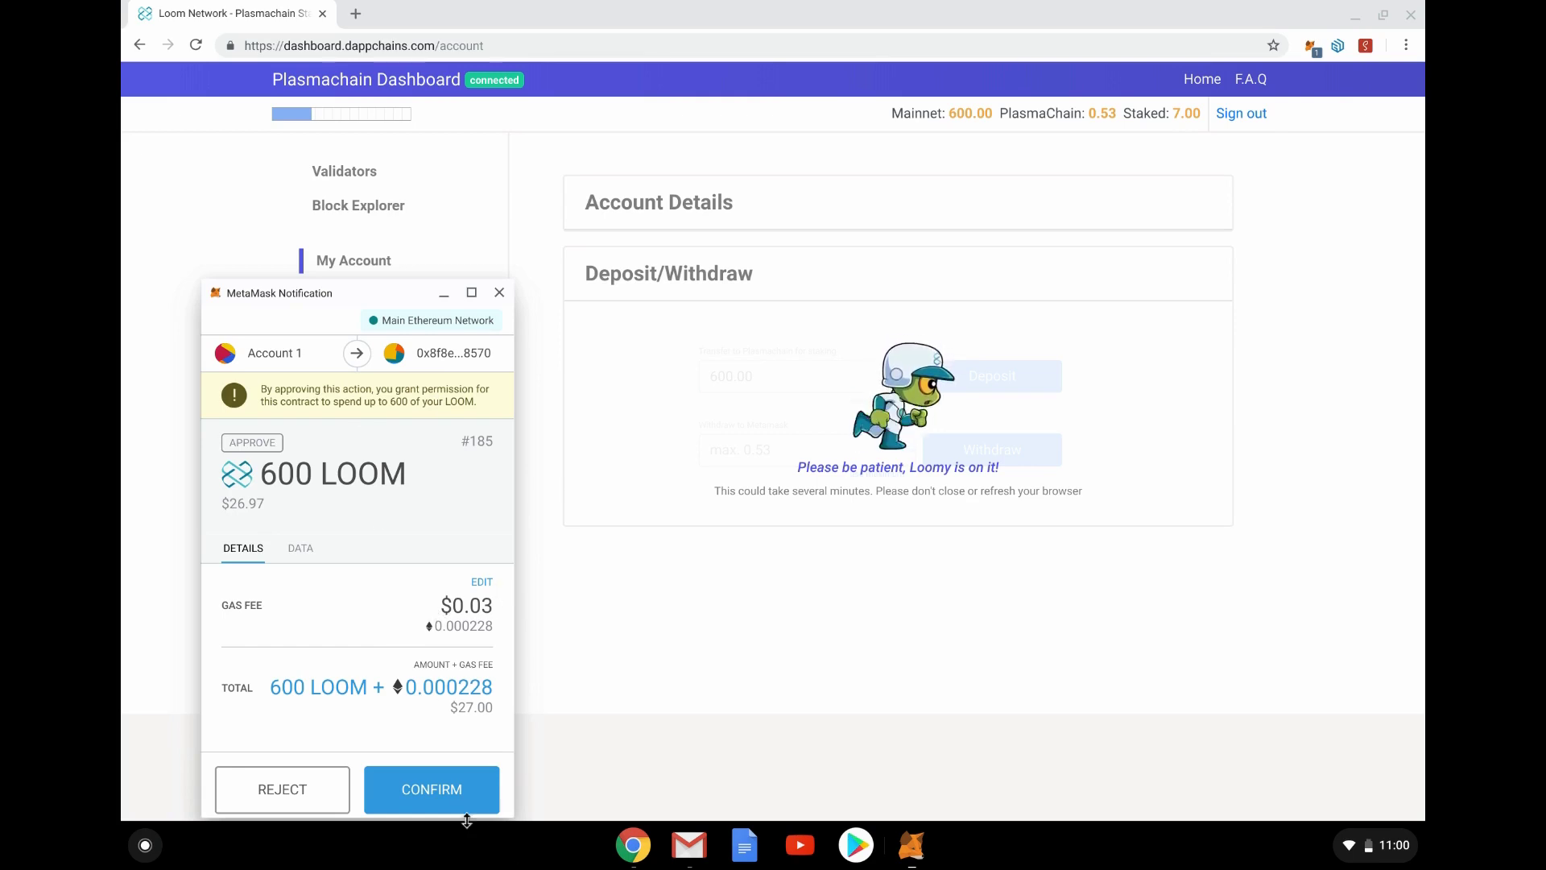
left_click(433, 785)
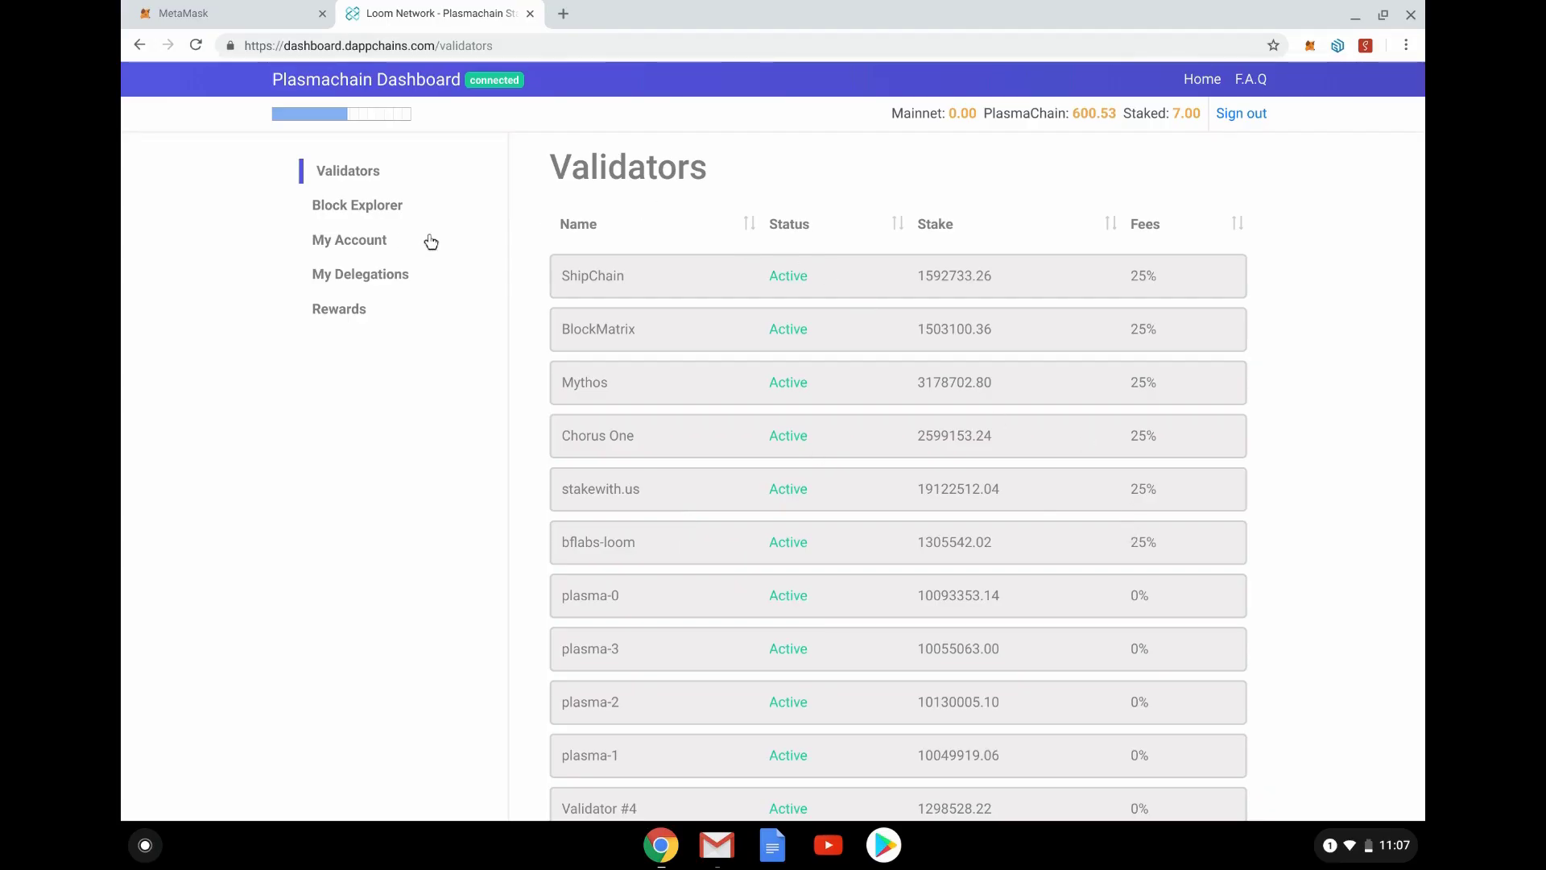
Check the Mainnet and PlasmaChain balances, then view the MetaMask wallet's LOOM and transactions
mouse_move(902, 123)
mouse_move(1044, 125)
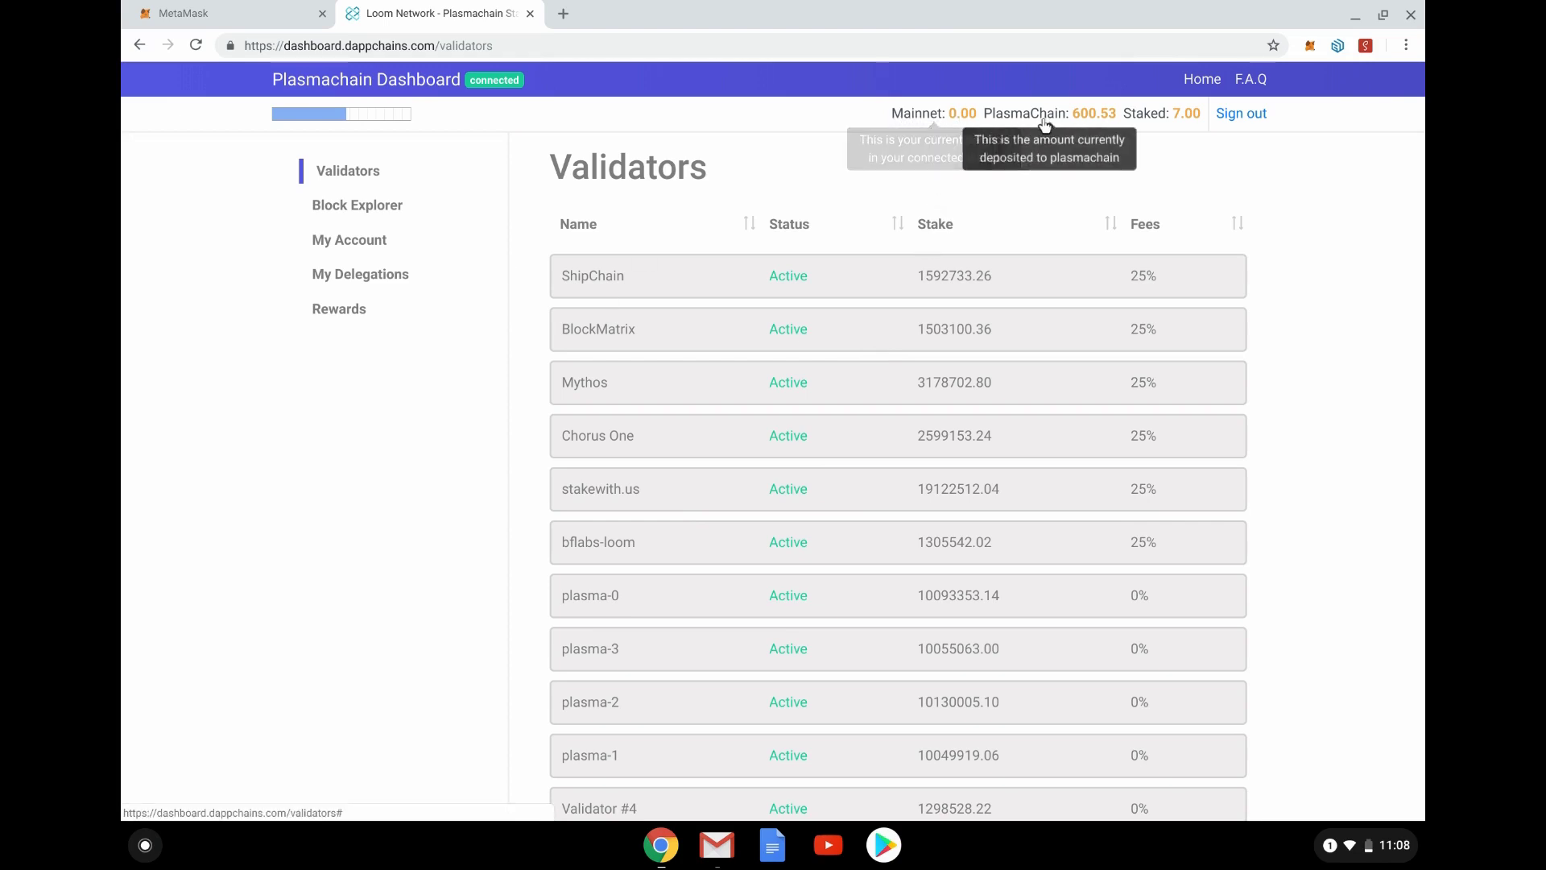
left_click(256, 10)
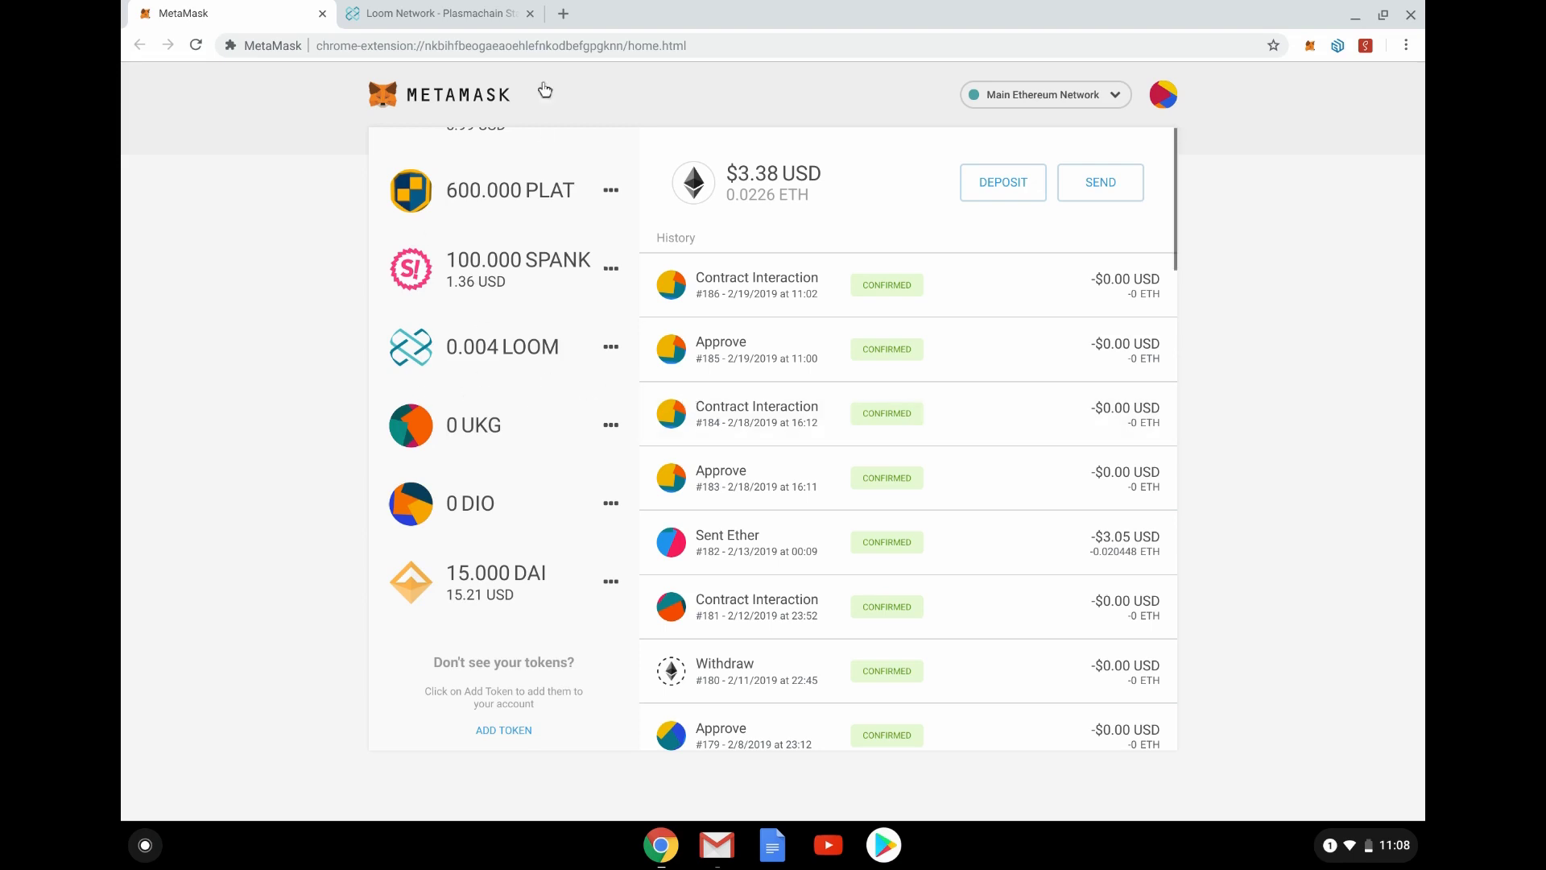
Return to the dashboard's My Account page, showing 600.53 available to withdraw
left_click(434, 13)
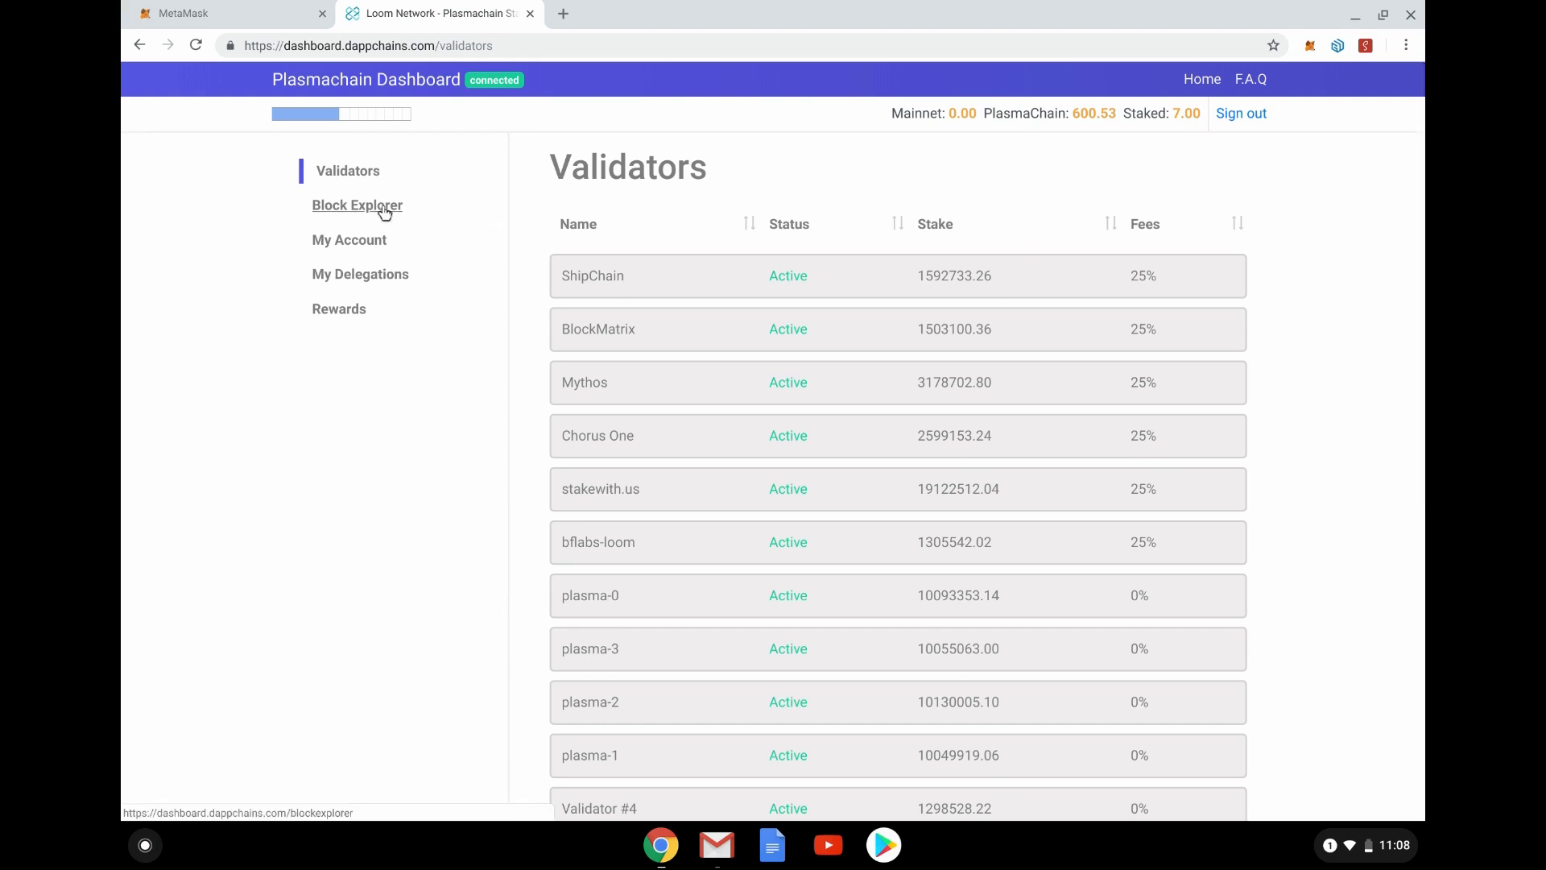
left_click(359, 250)
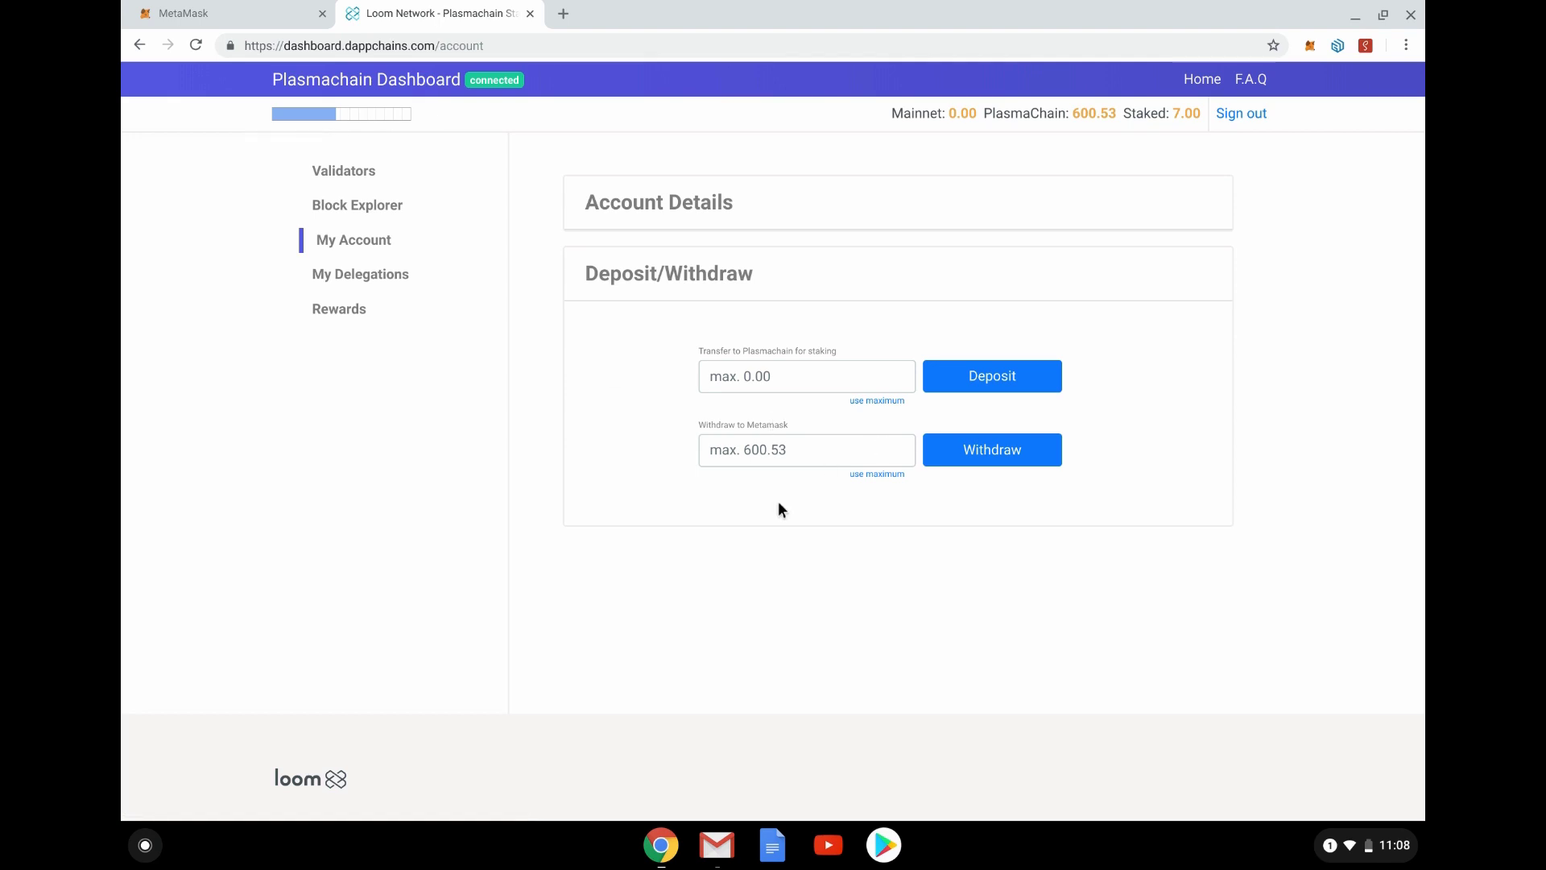
Via My Delegations and Validators, open Mythos showing 7 LOOM delegated and bonded
left_click(338, 283)
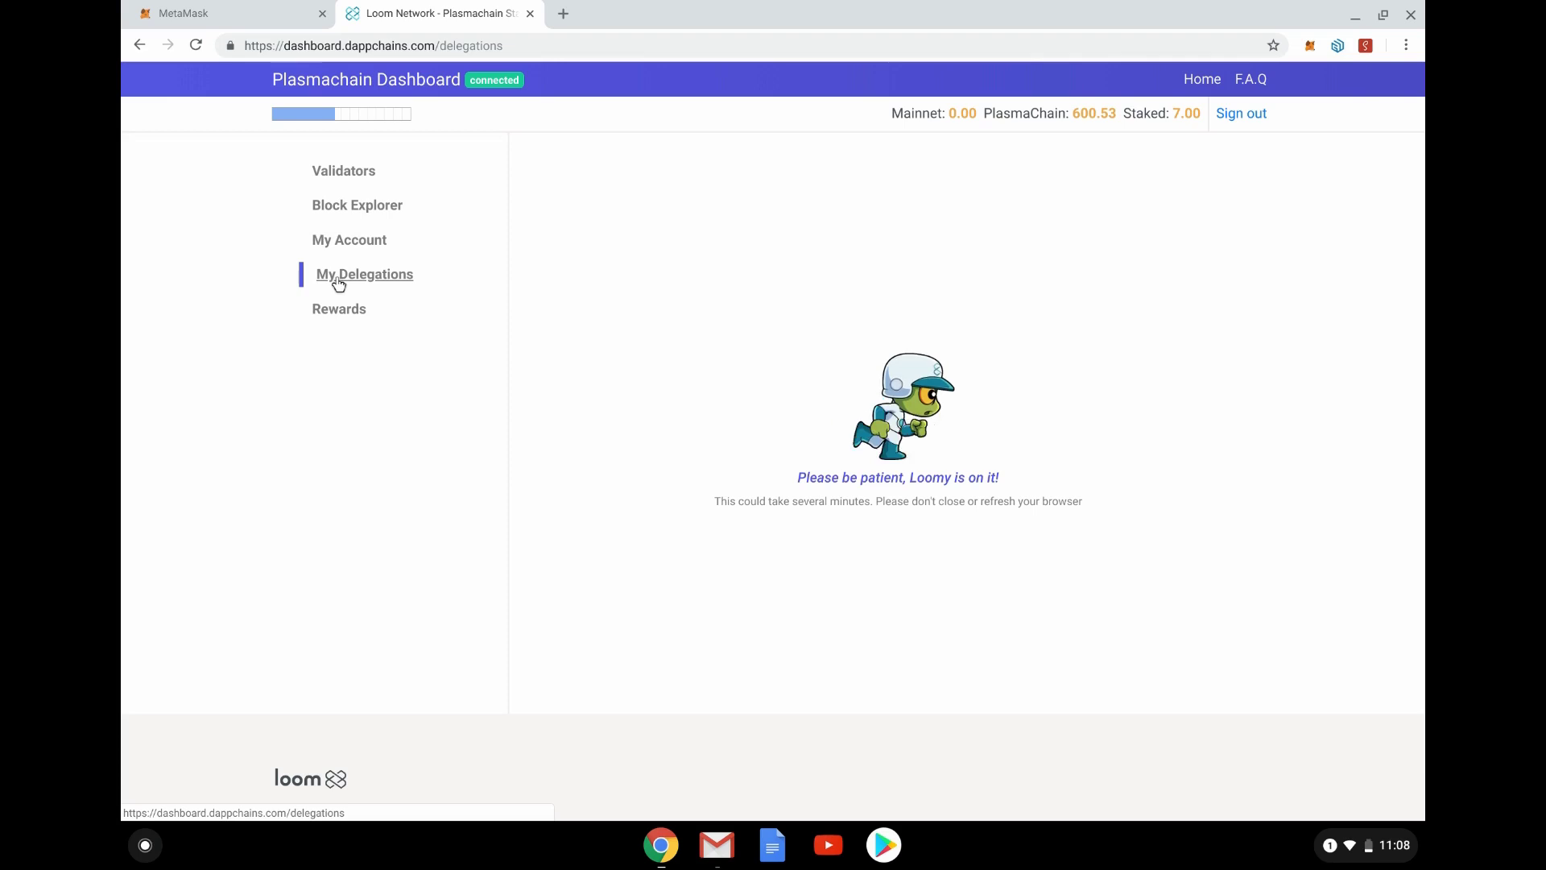
left_click(363, 179)
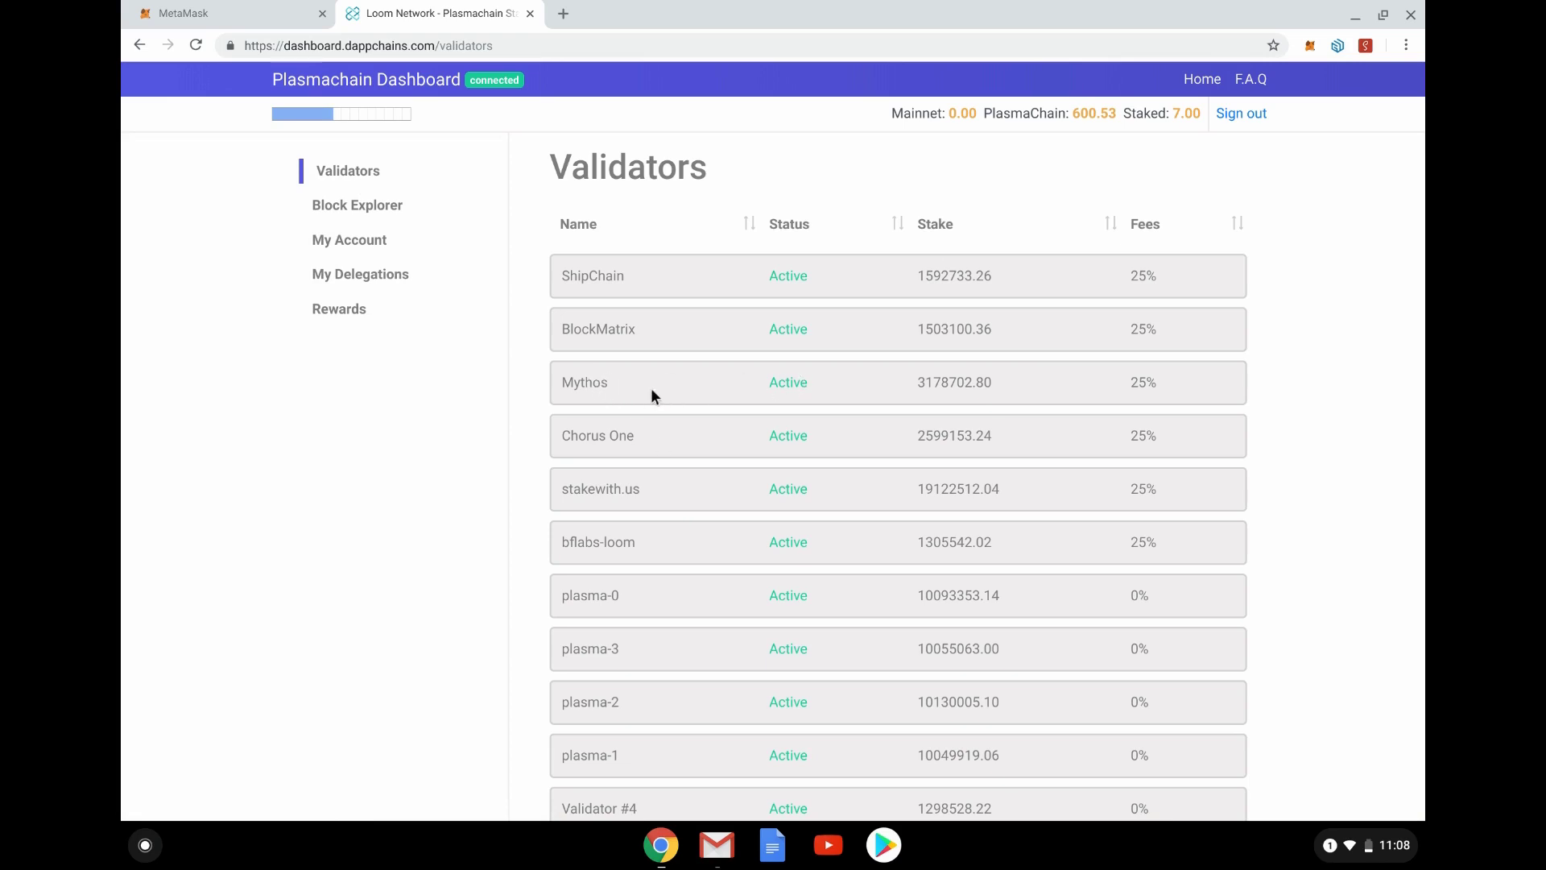
left_click(590, 382)
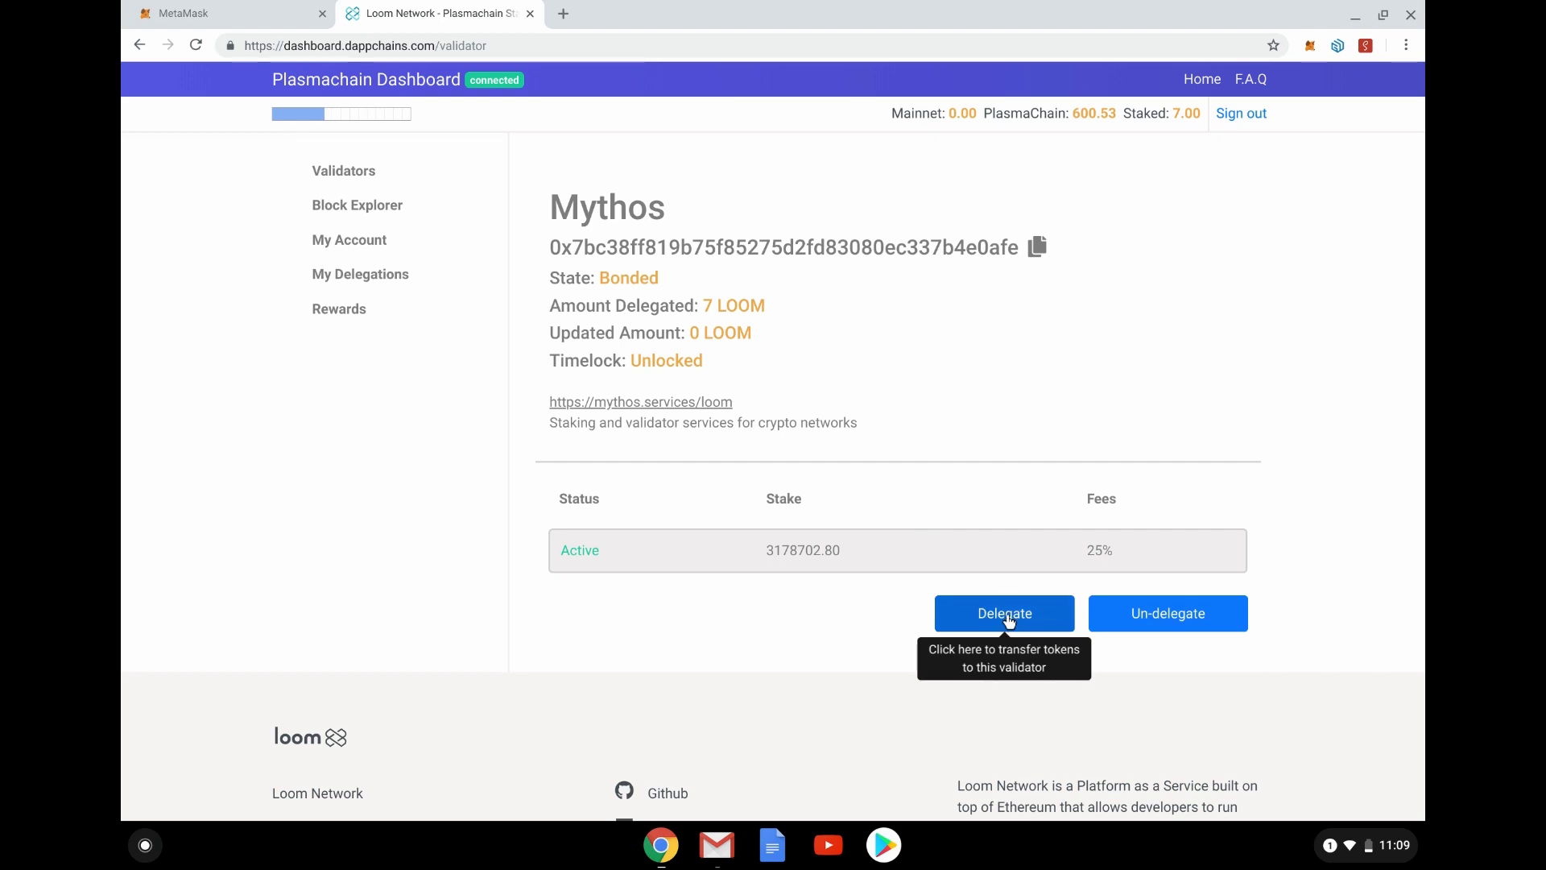
Delegate 600 LOOM to Mythos, keeping the 2 weeks / x1 locktime
left_click(1009, 621)
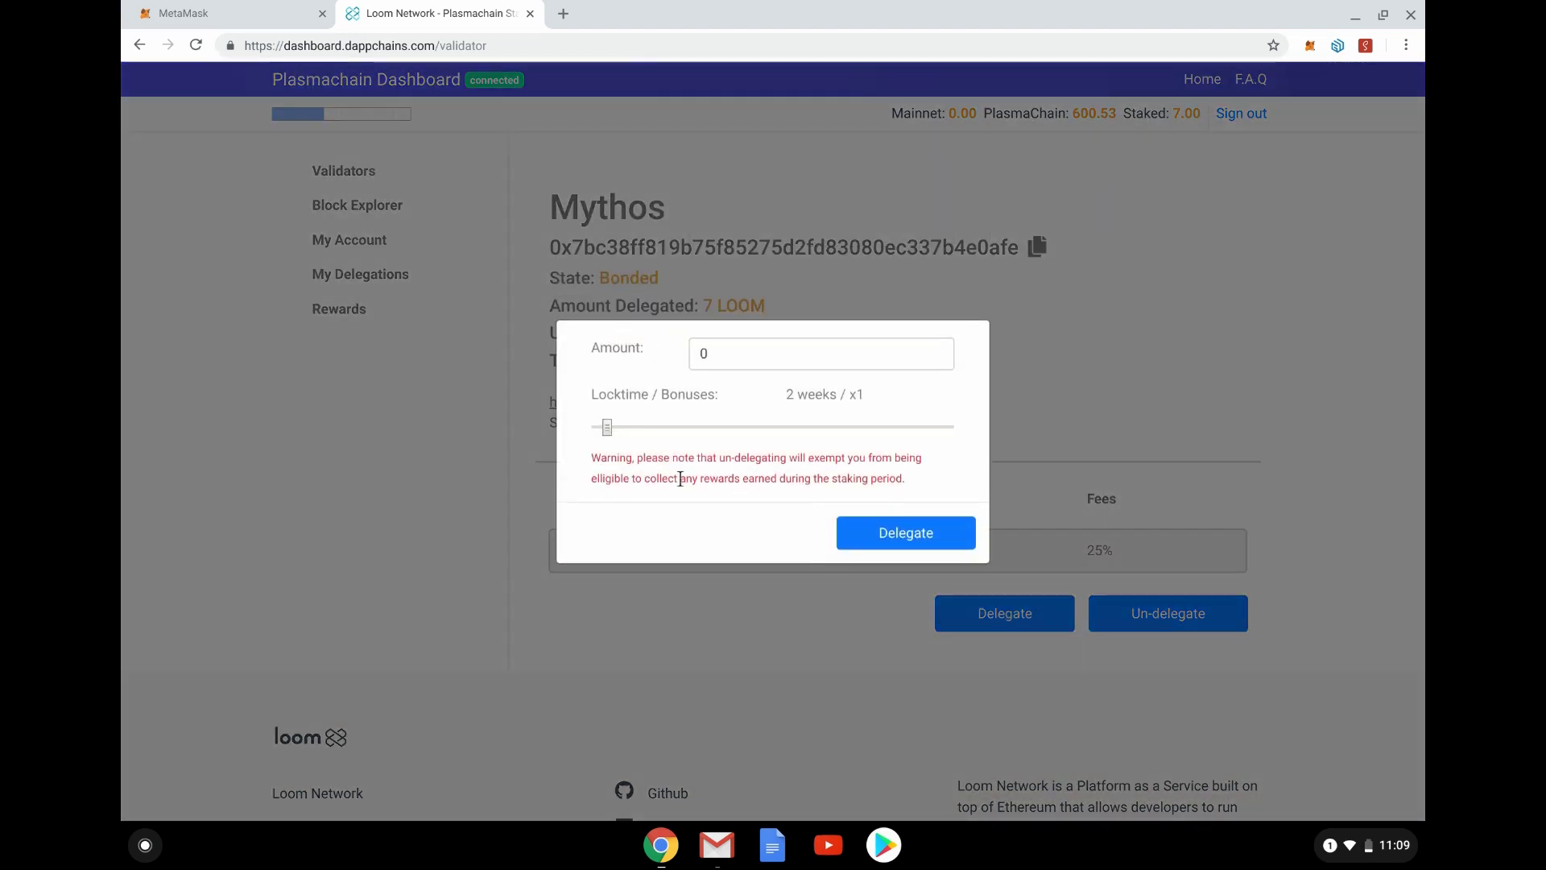
mouse_move(692, 379)
left_click(755, 360)
key("BackSpace")
type("600")
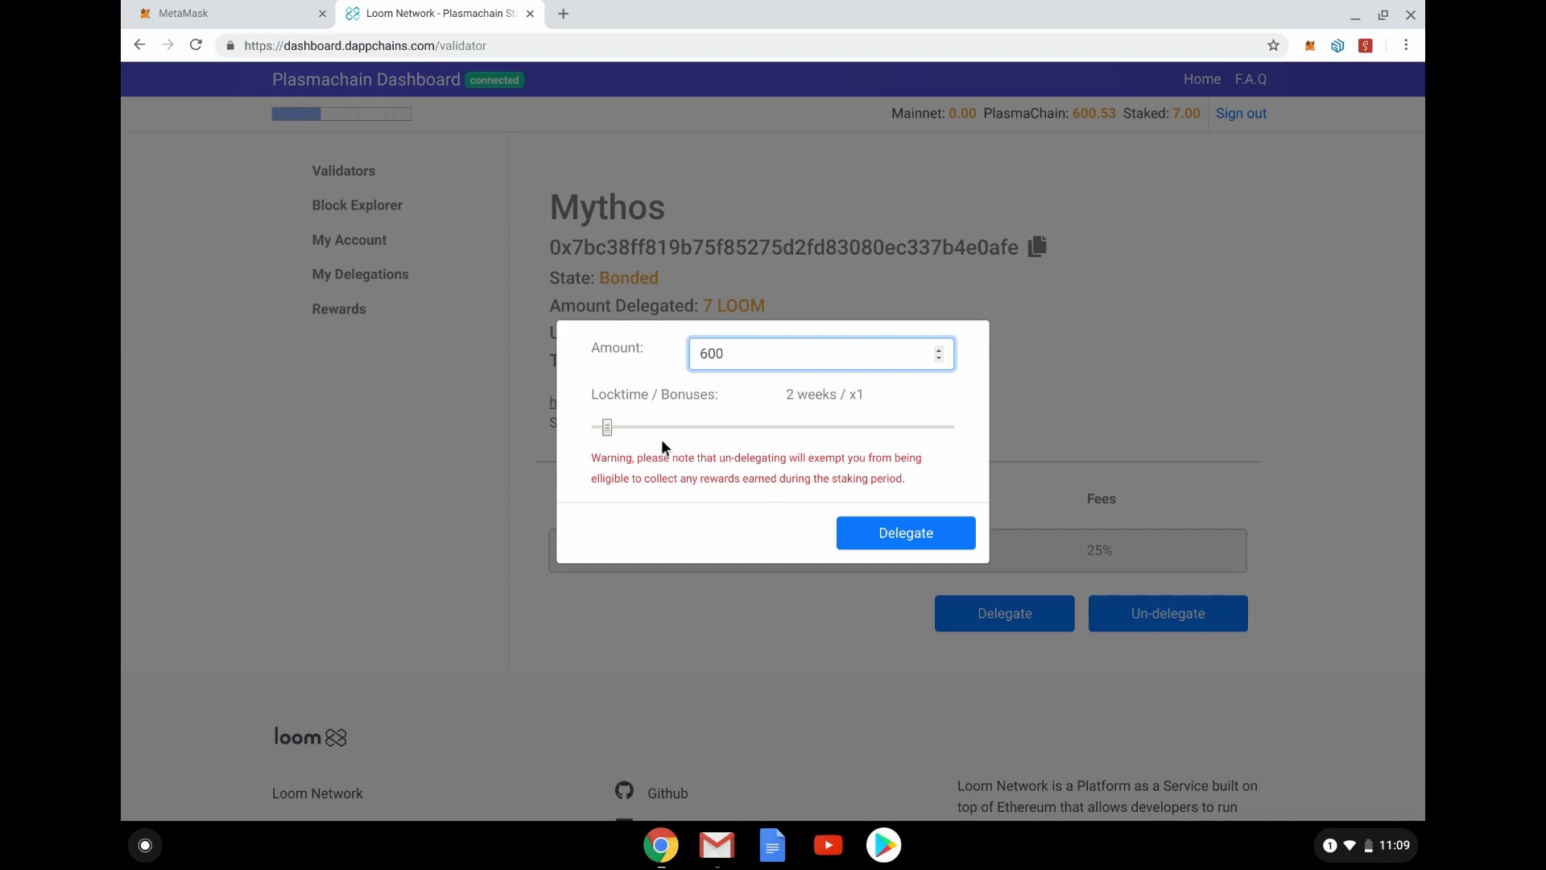
left_click_drag(607, 430, 917, 437)
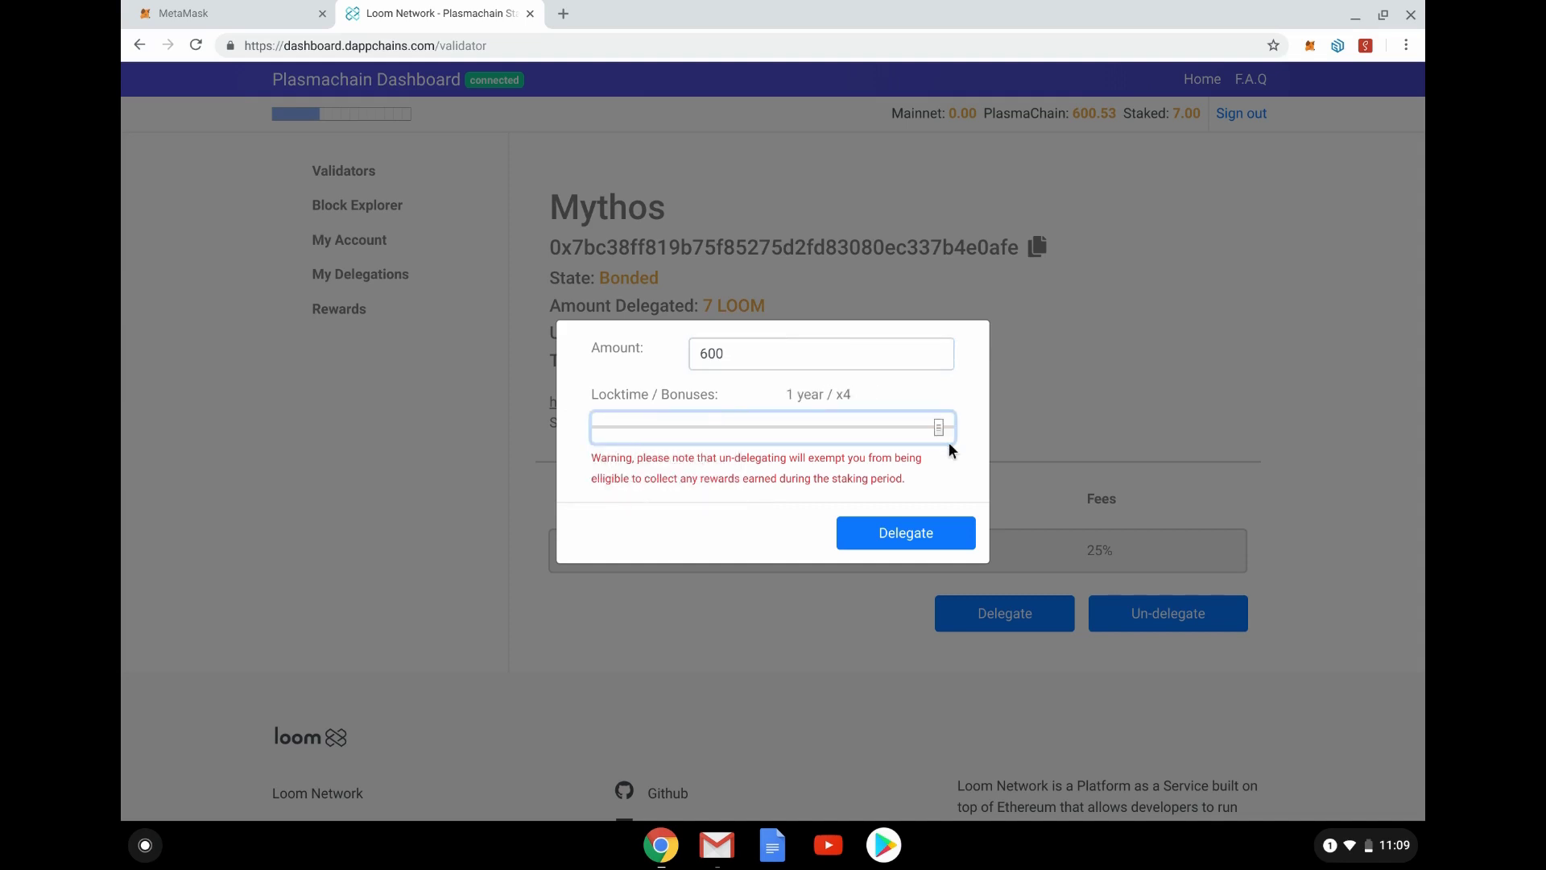
left_click_drag(948, 442, 673, 425)
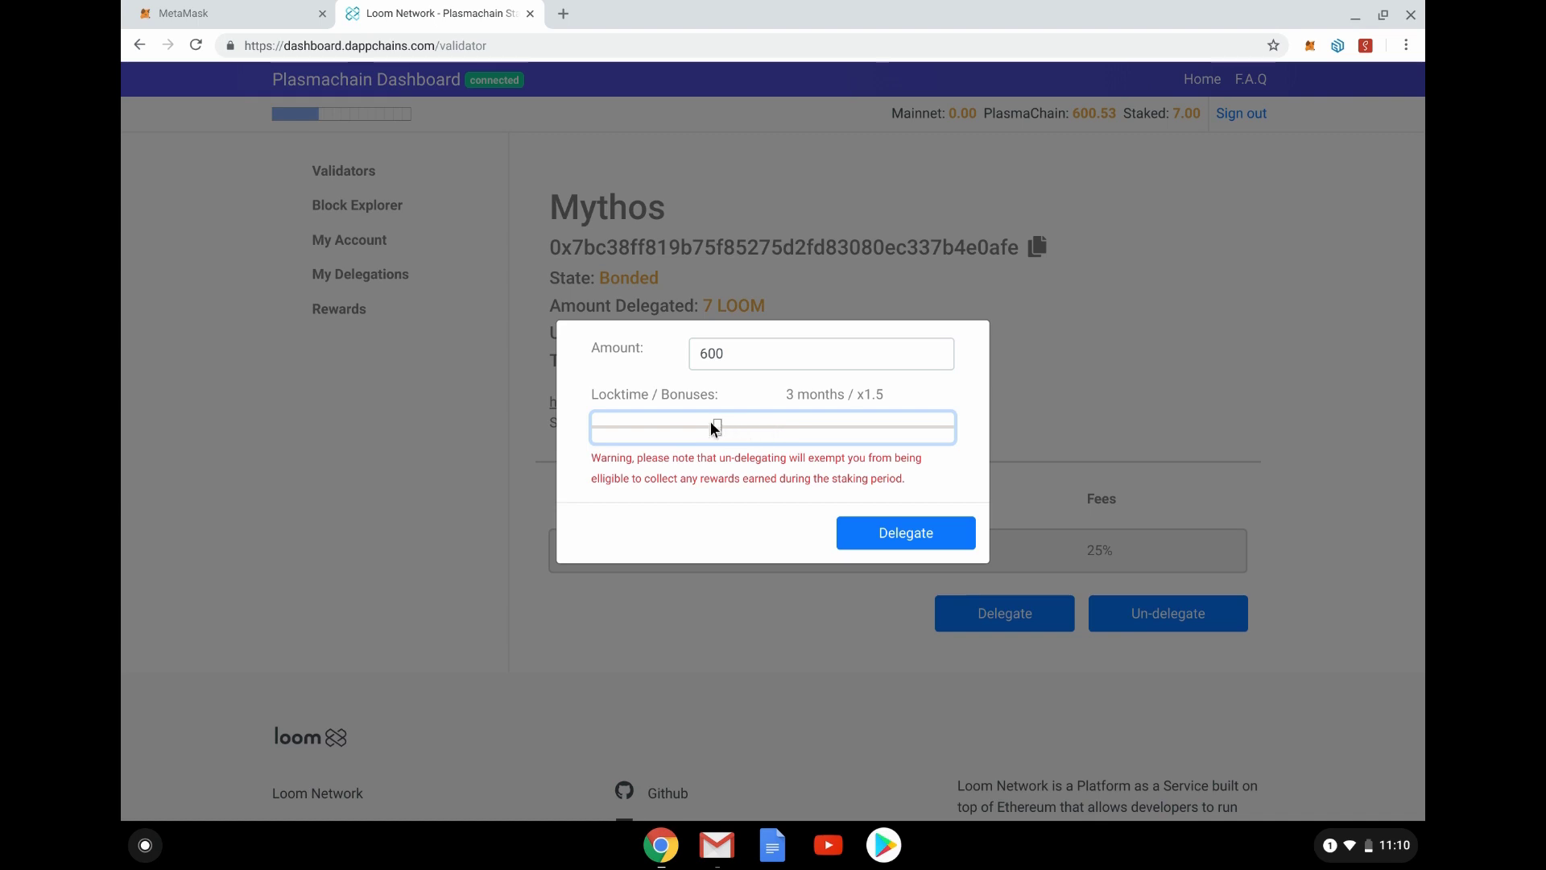
left_click(641, 436)
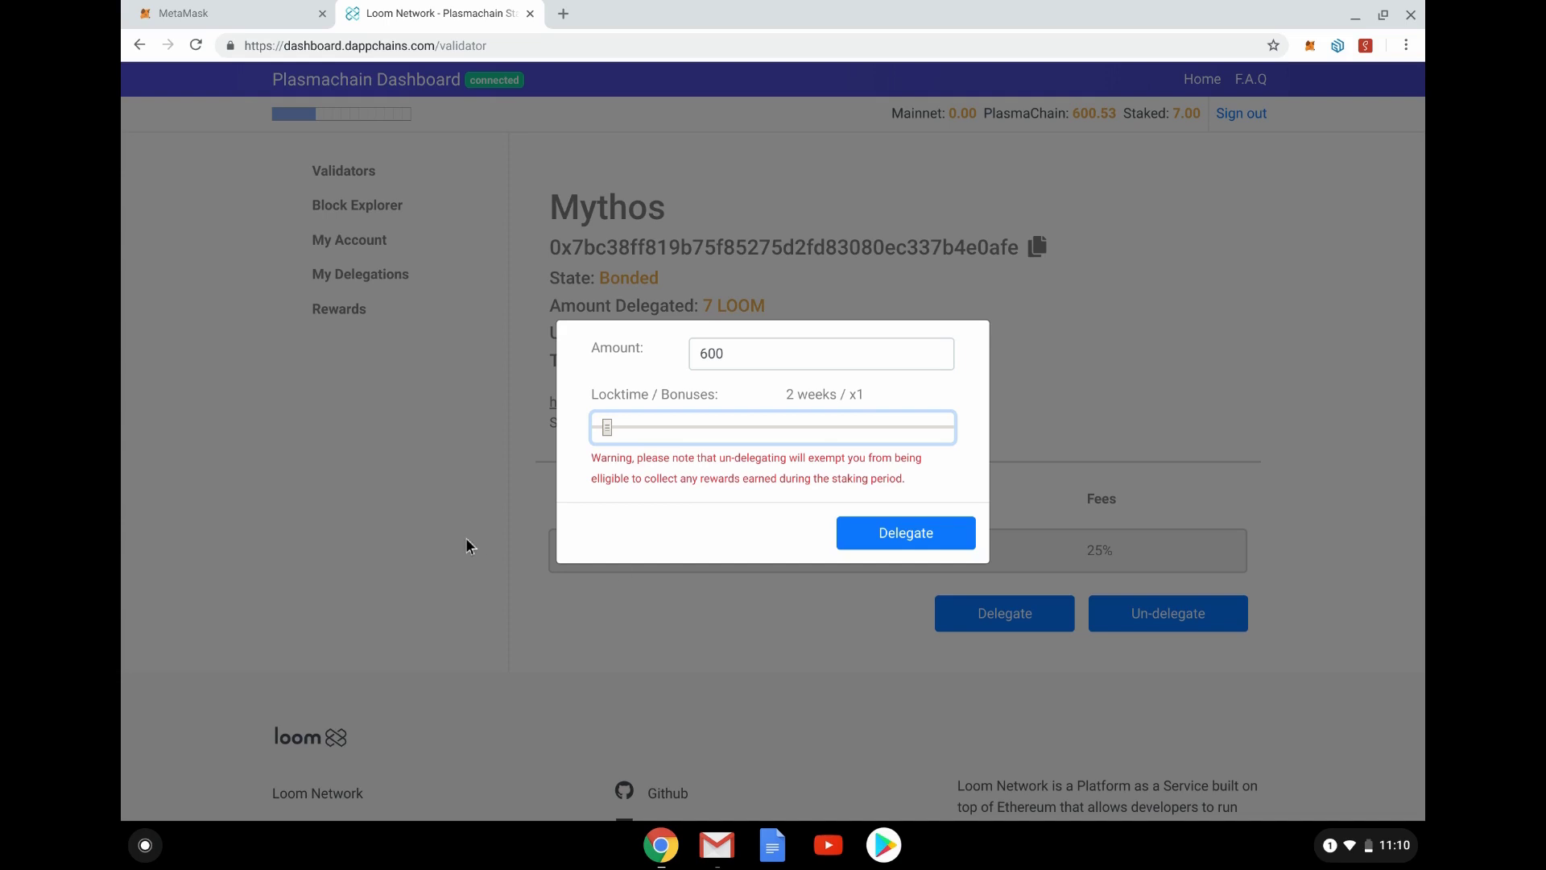
left_click(867, 527)
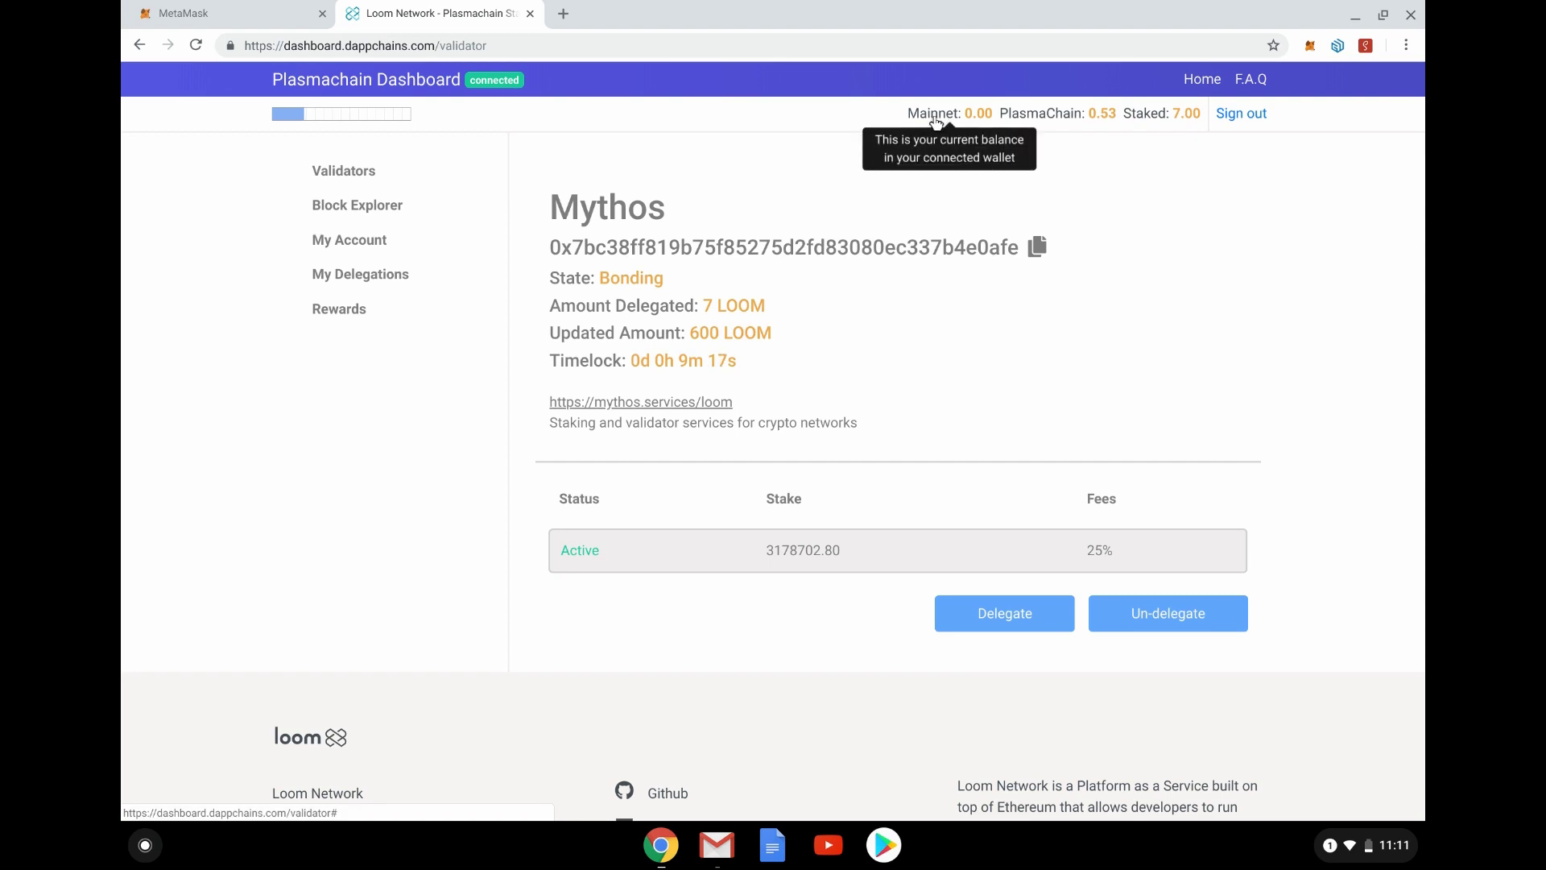
Read the Mainnet, PlasmaChain and Staked balance tooltips while the 600 LOOM Mythos delegation starts bonding
mouse_move(1107, 121)
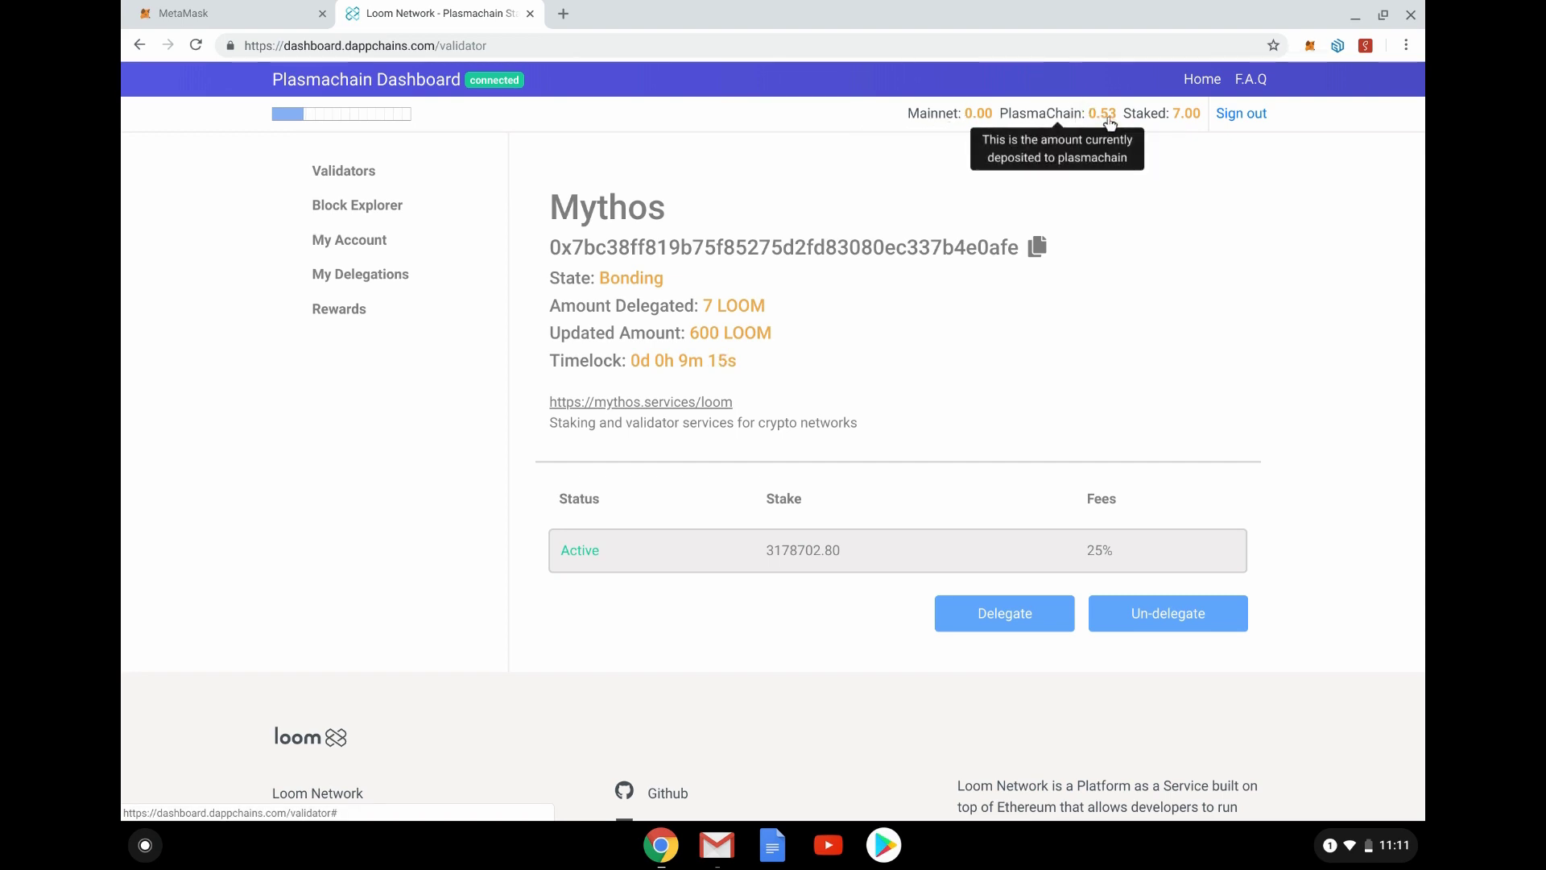
mouse_move(1177, 123)
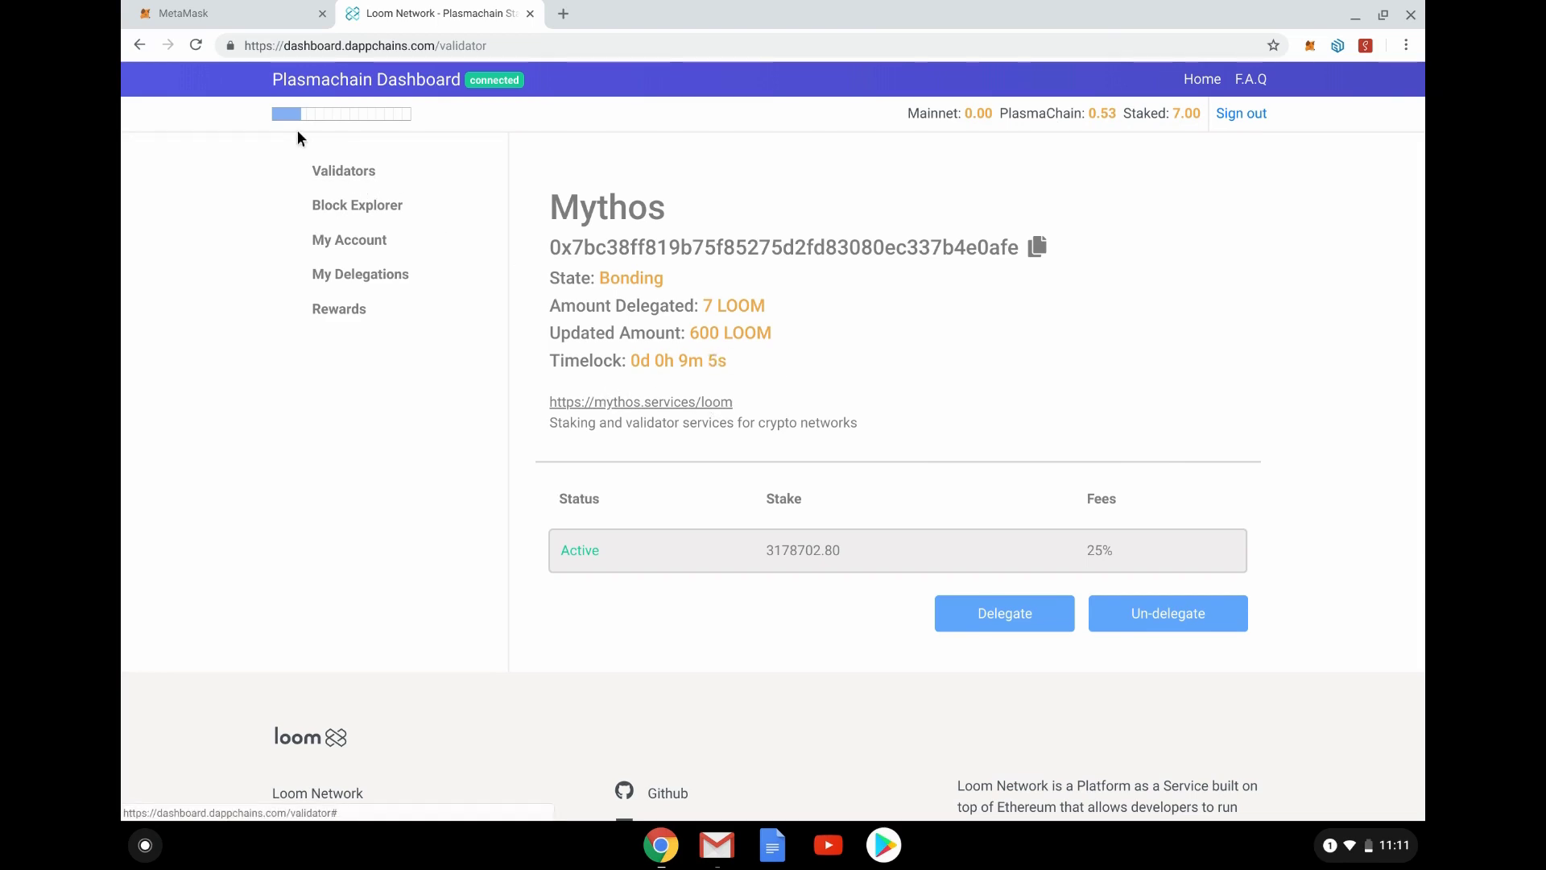
mouse_move(290, 121)
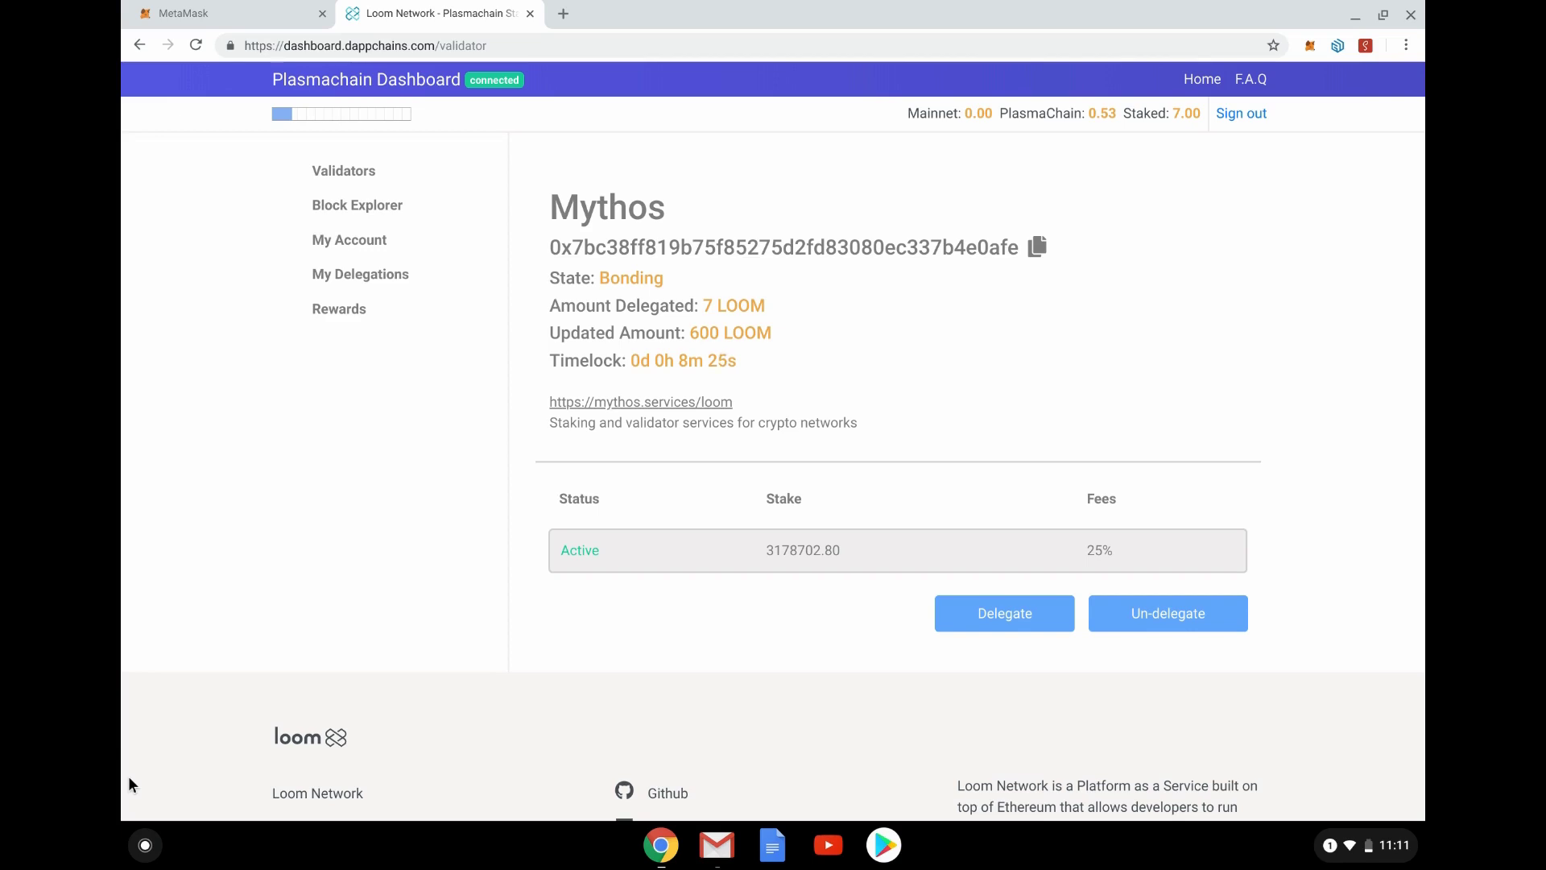
View My Delegations showing Mythos with 600.00 pending, then check Staked rises to 607.00
left_click(360, 274)
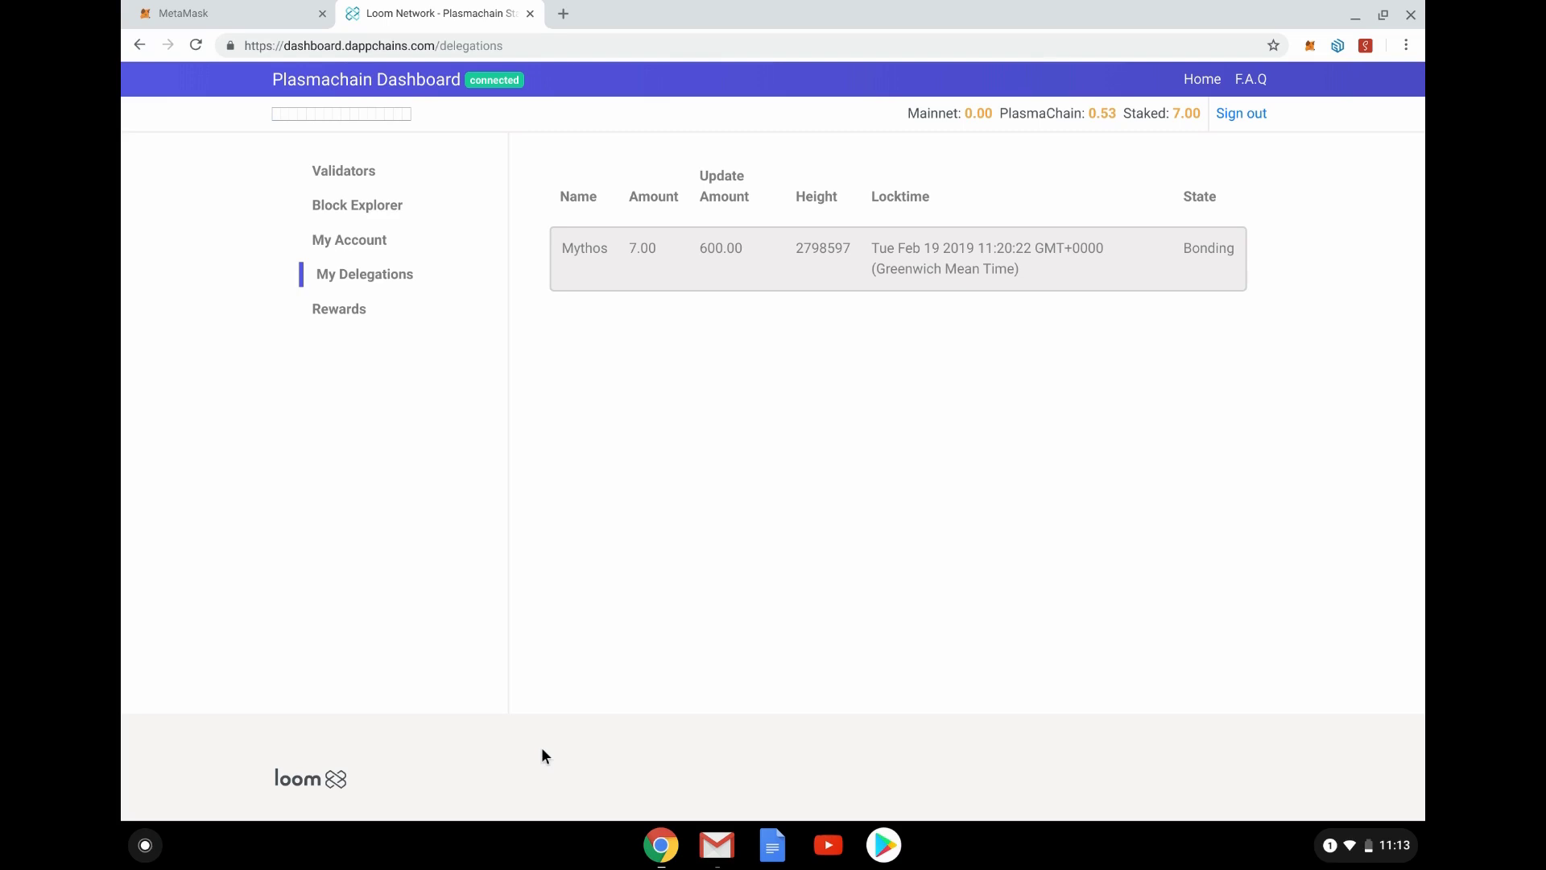
mouse_move(394, 122)
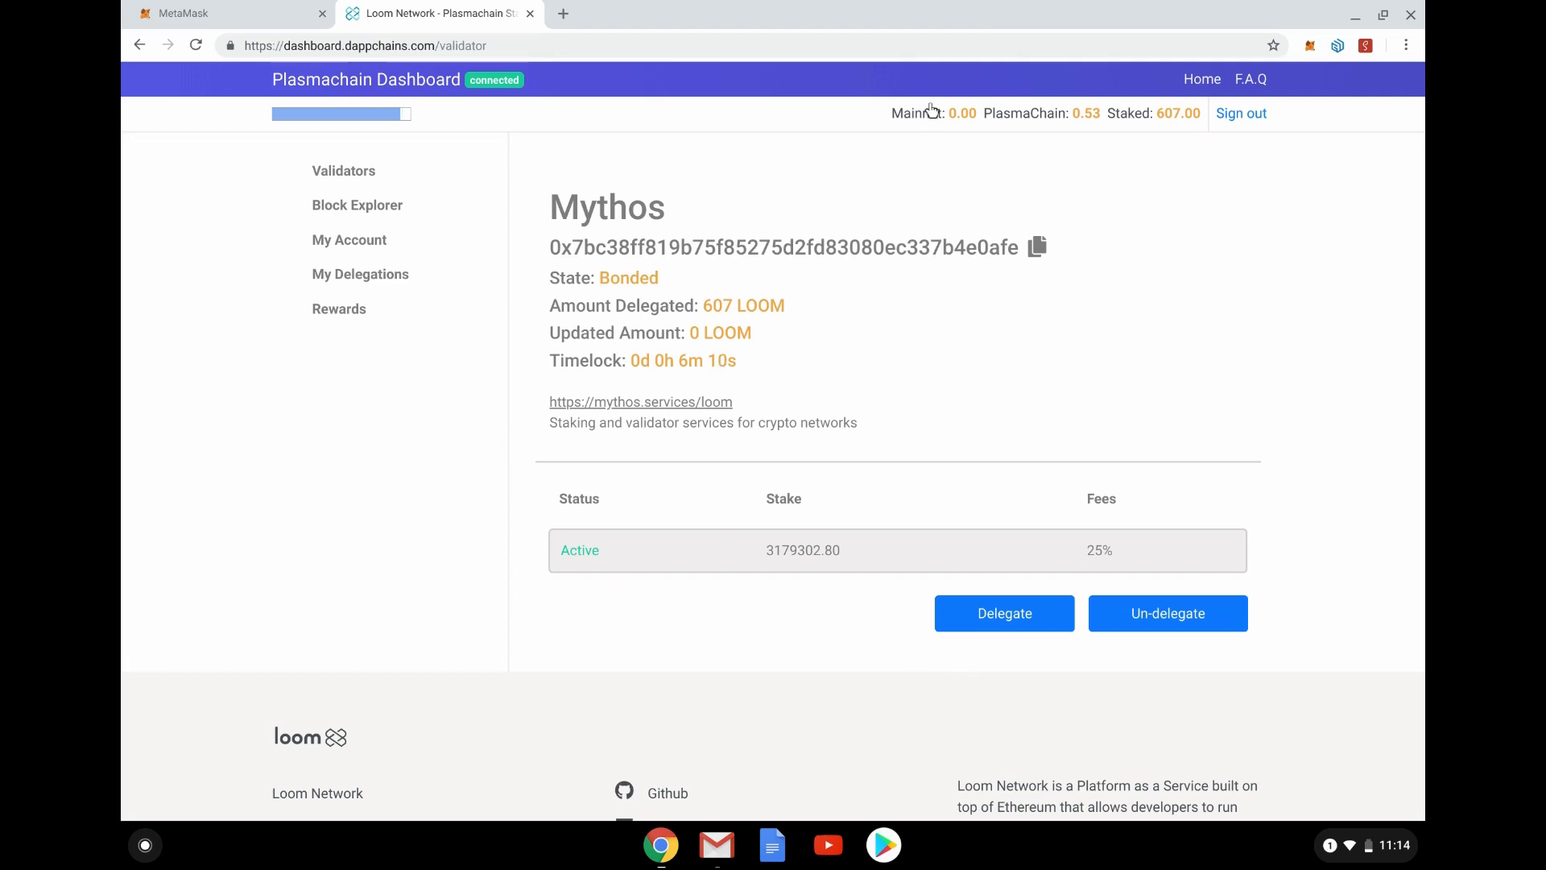
Confirm Mythos holds 607 LOOM bonded via the balance tooltips, then go back to Validators
mouse_move(1089, 121)
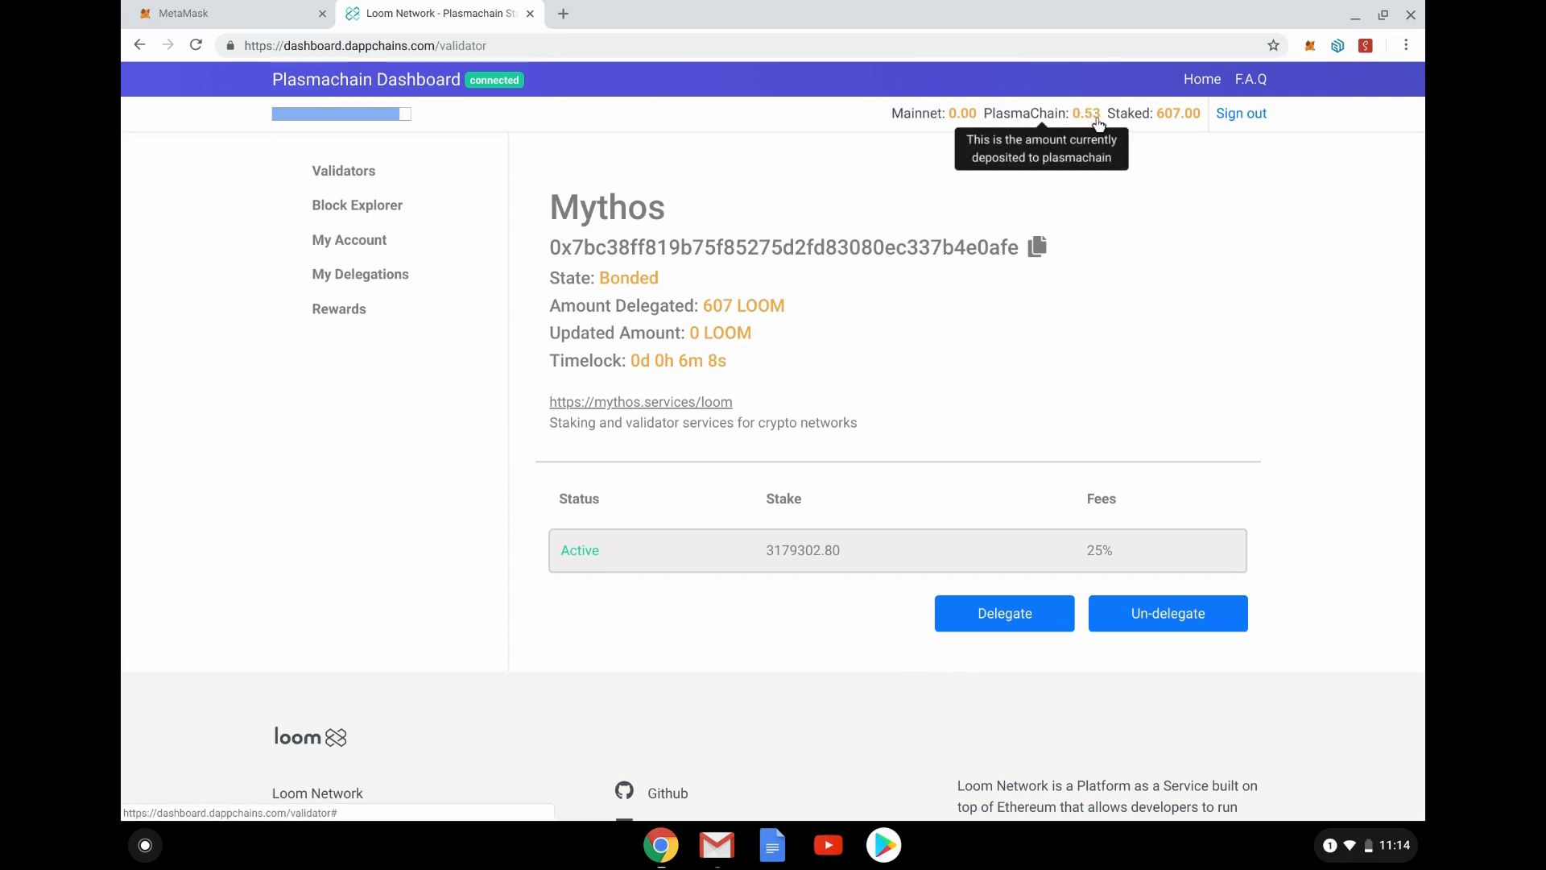
mouse_move(1135, 122)
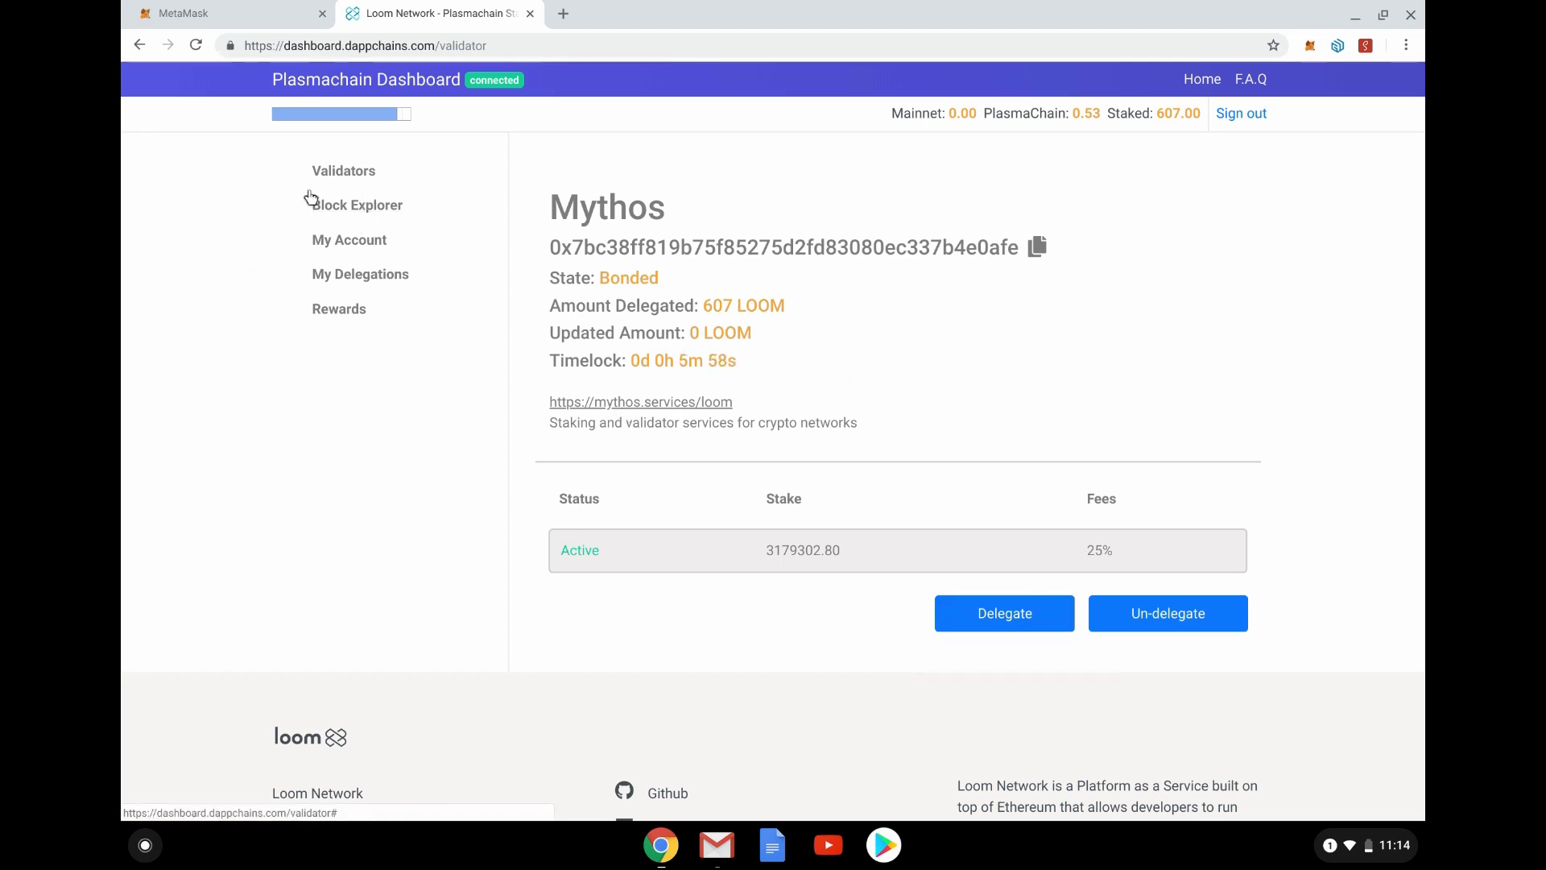
left_click(359, 178)
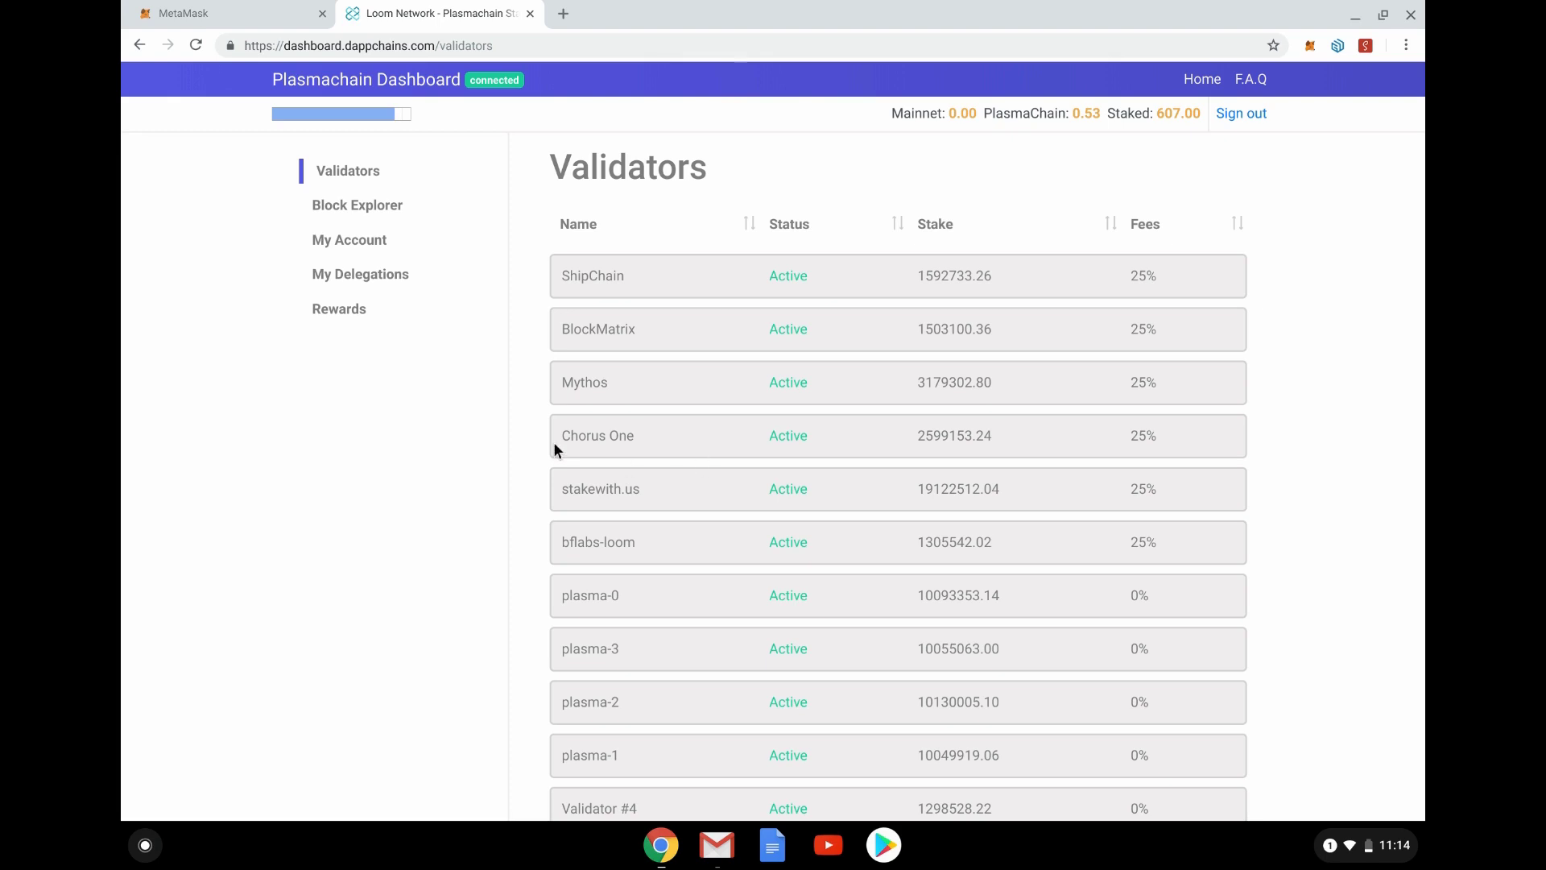
Browse Rewards, My Delegations, My Account and Block Explorer, then open Mythos's details from Validators
left_click(332, 314)
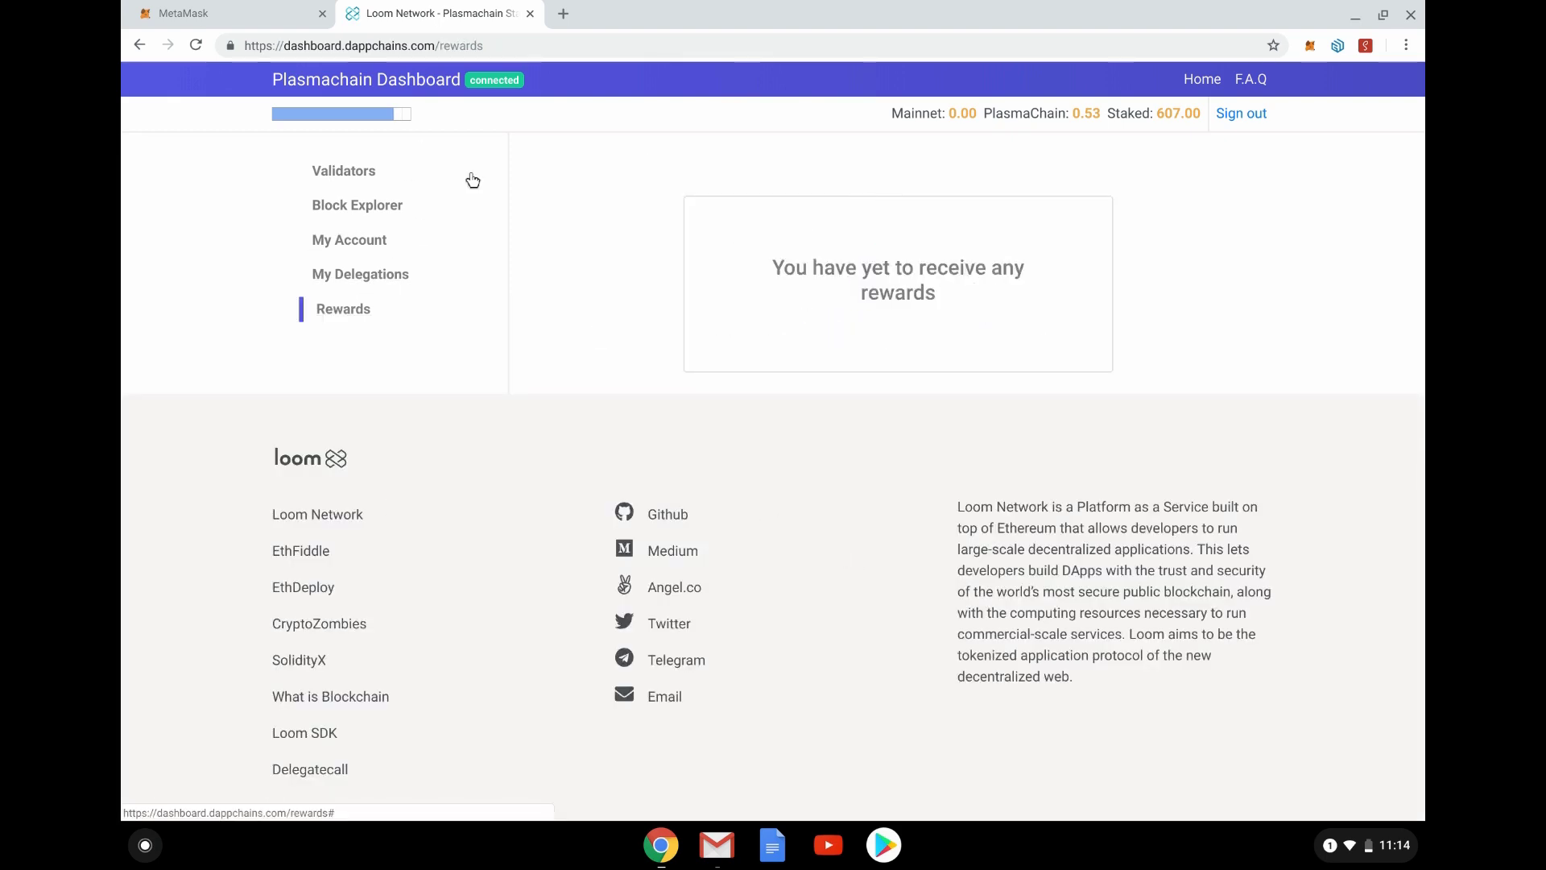
left_click(370, 276)
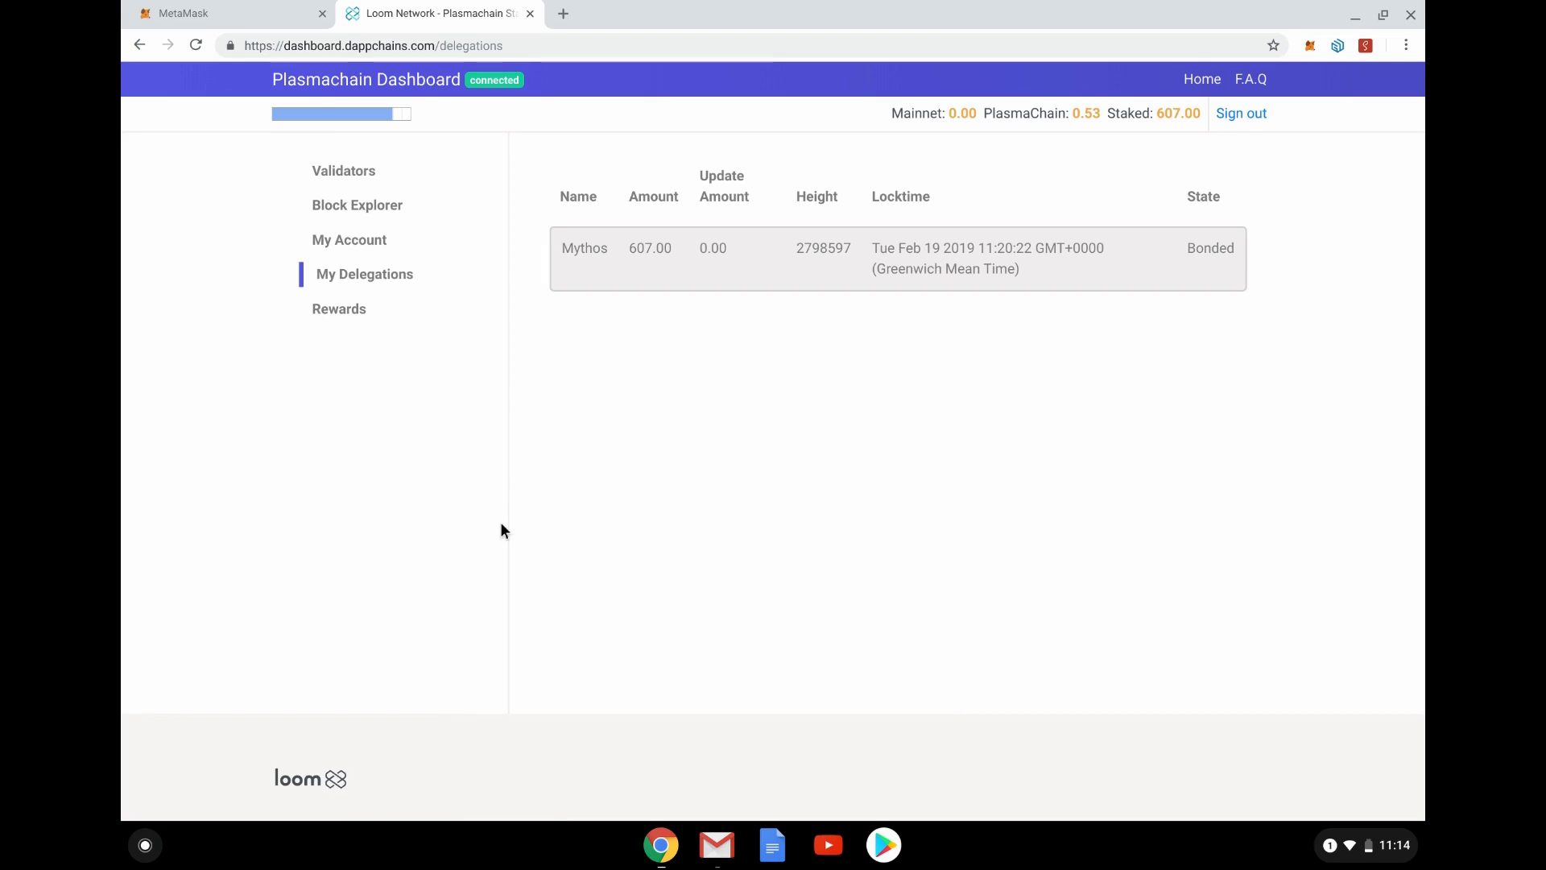
left_click(359, 248)
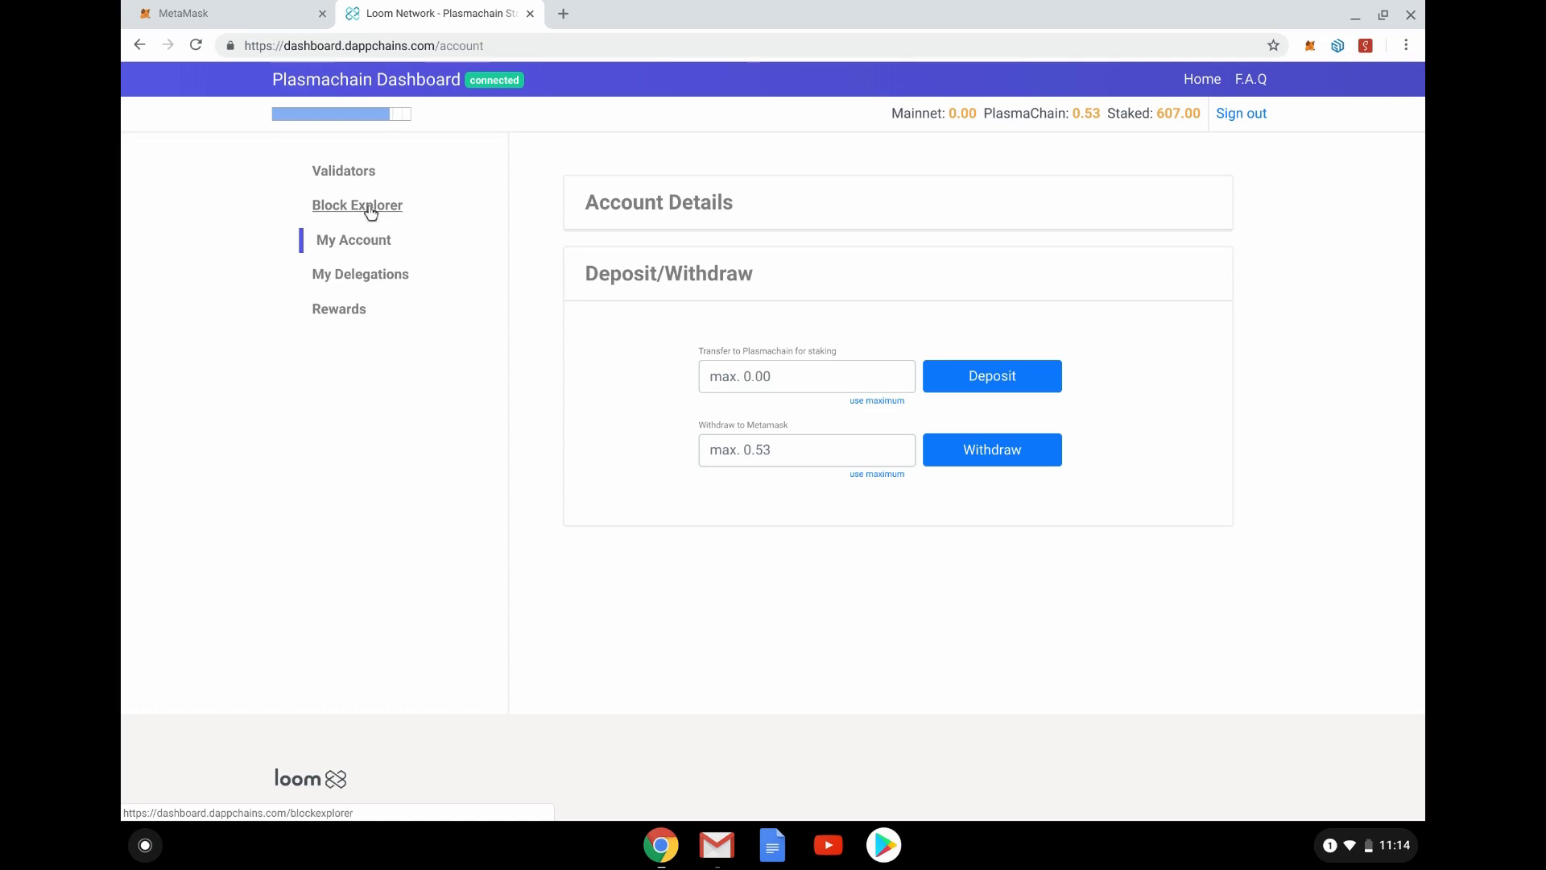
left_click(370, 212)
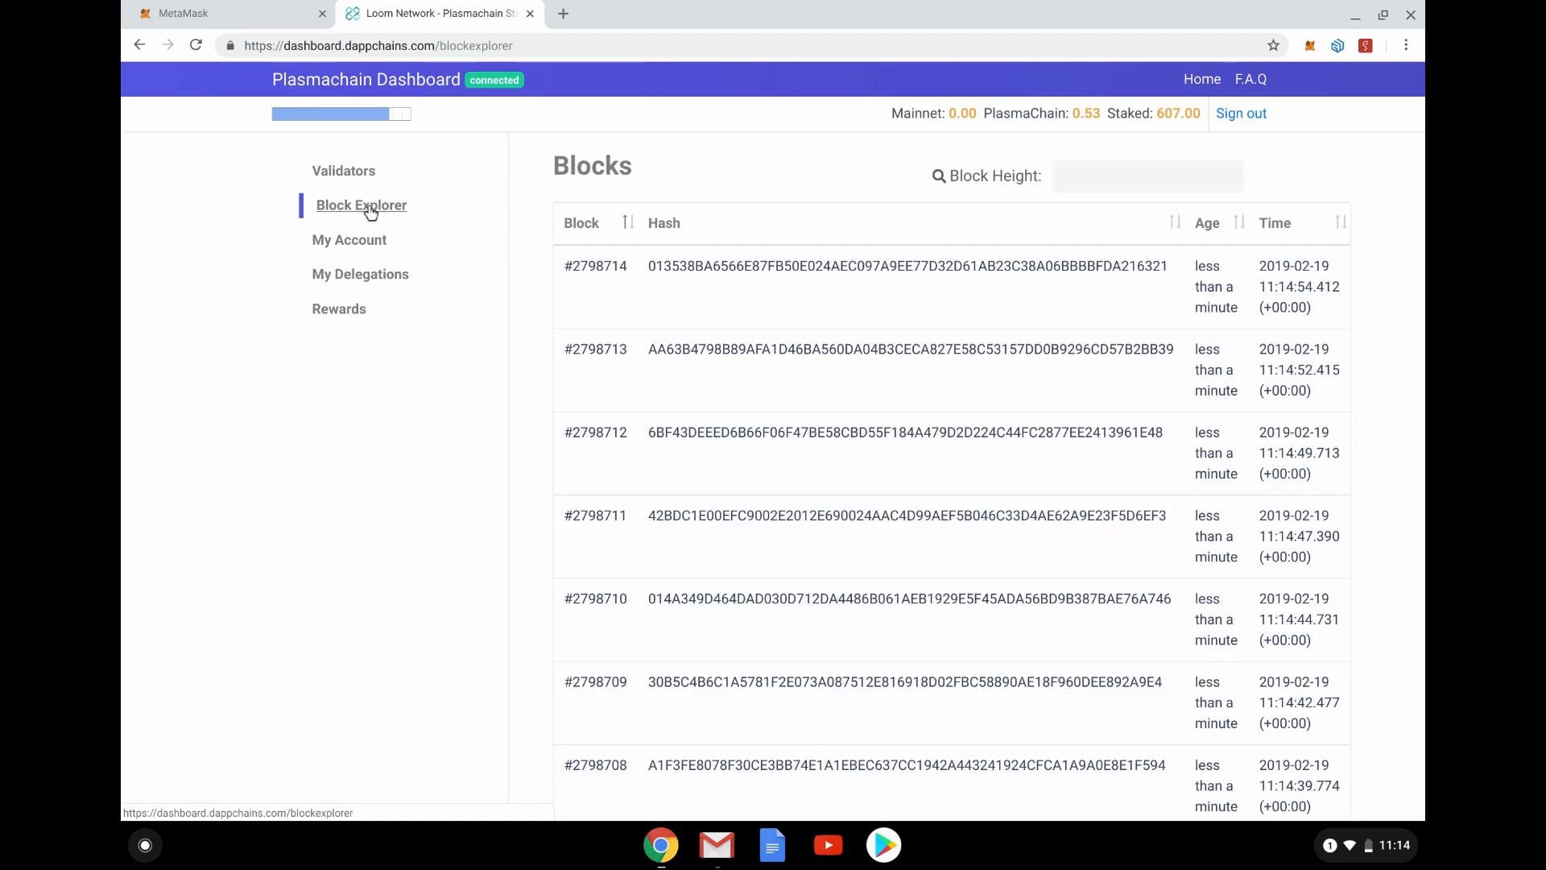
left_click(352, 173)
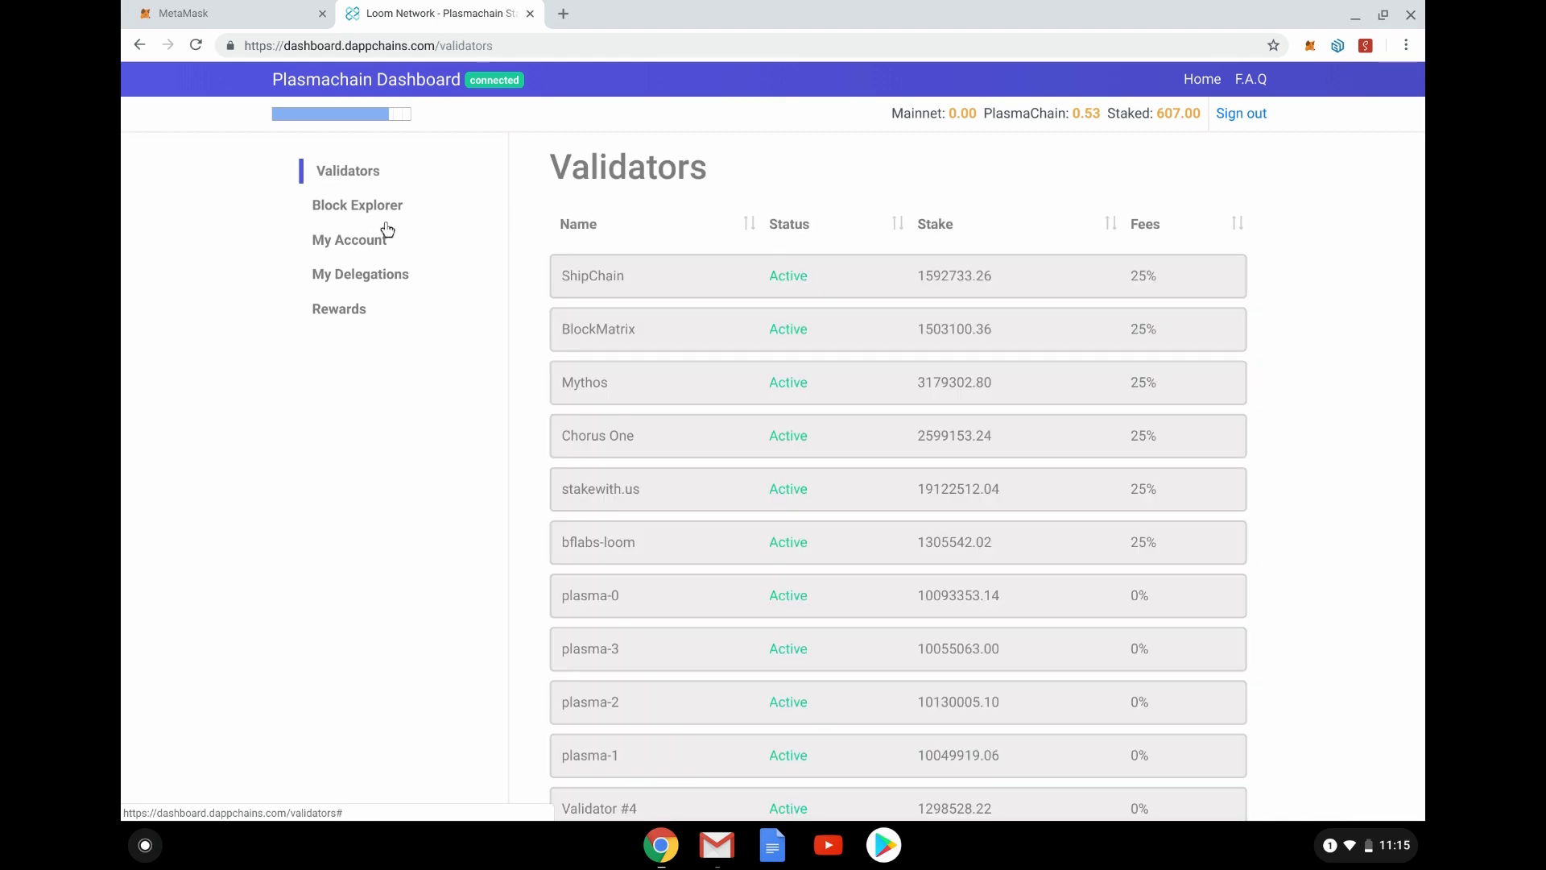
left_click(649, 382)
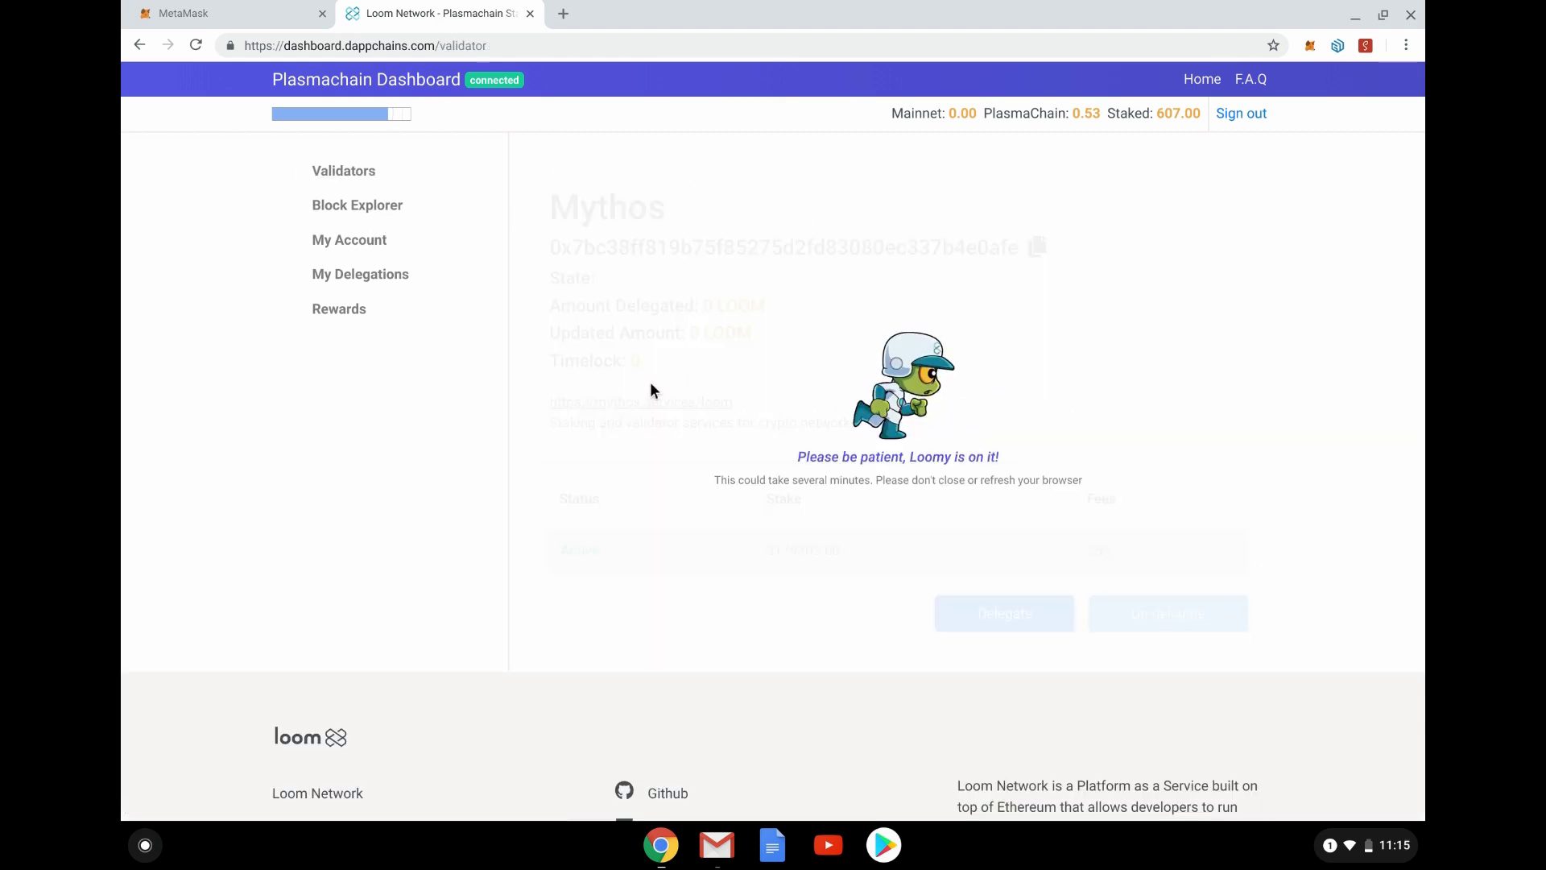